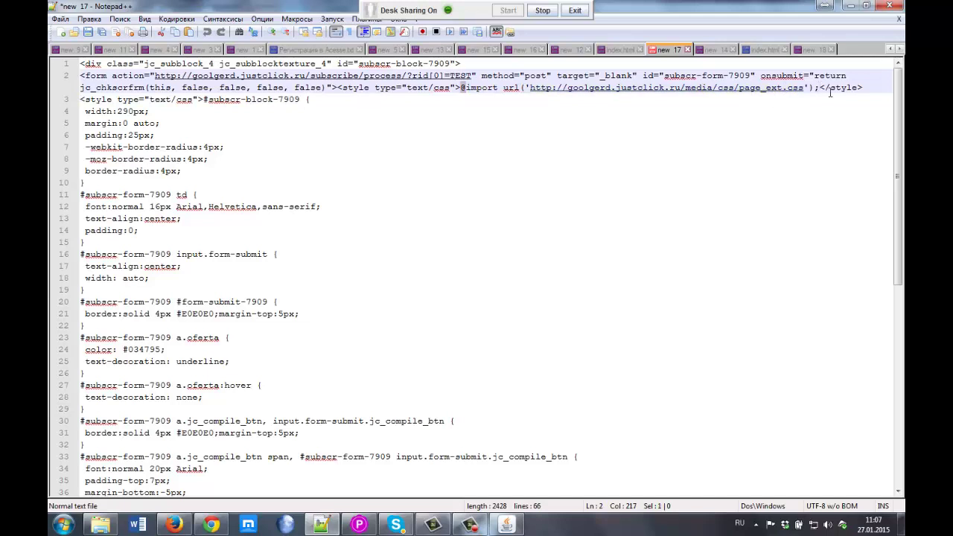
left_click_drag(825, 88, 322, 87)
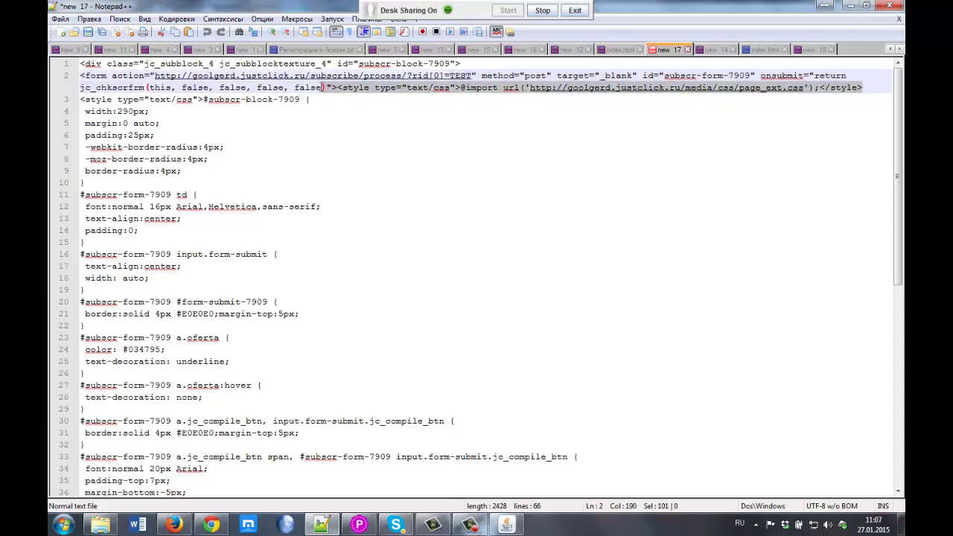
left_click(338, 86)
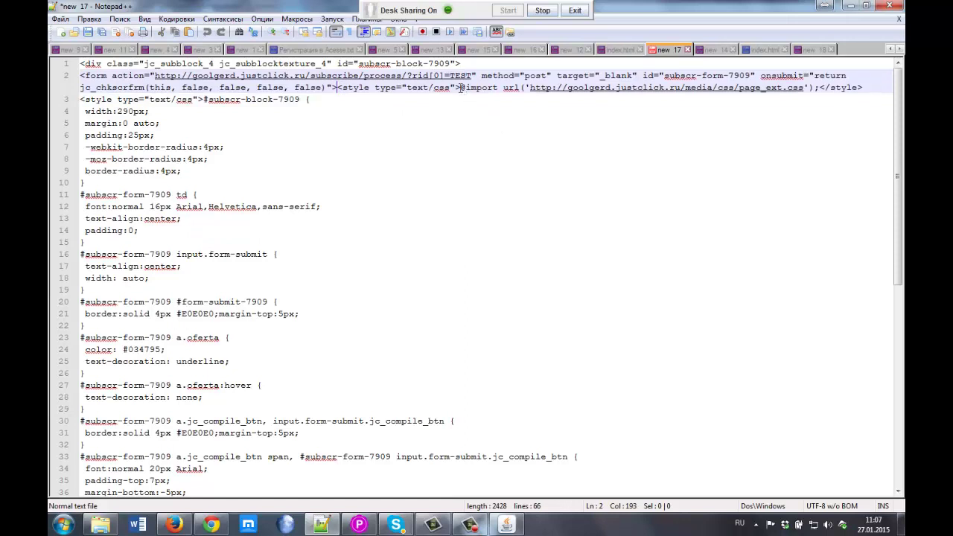
left_click_drag(460, 87, 339, 88)
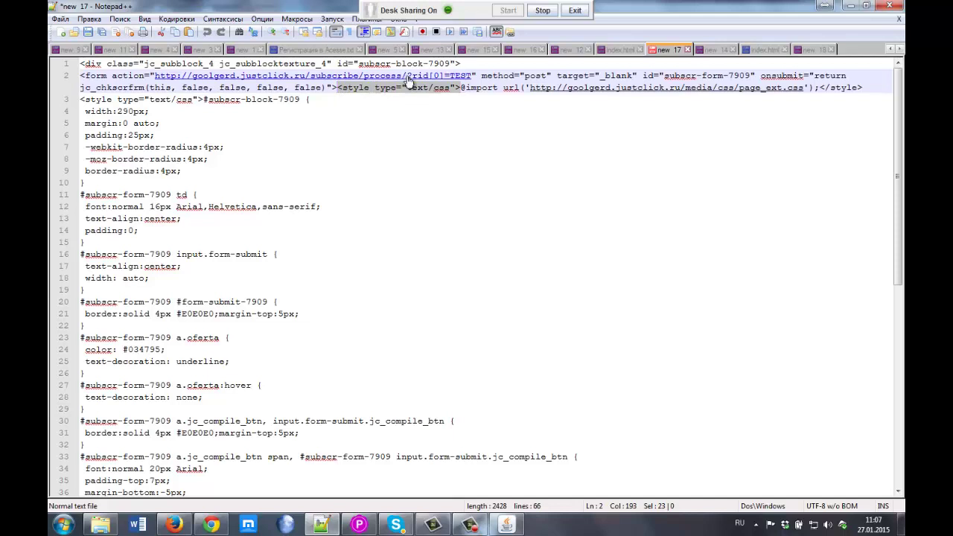
left_click_drag(820, 87, 864, 87)
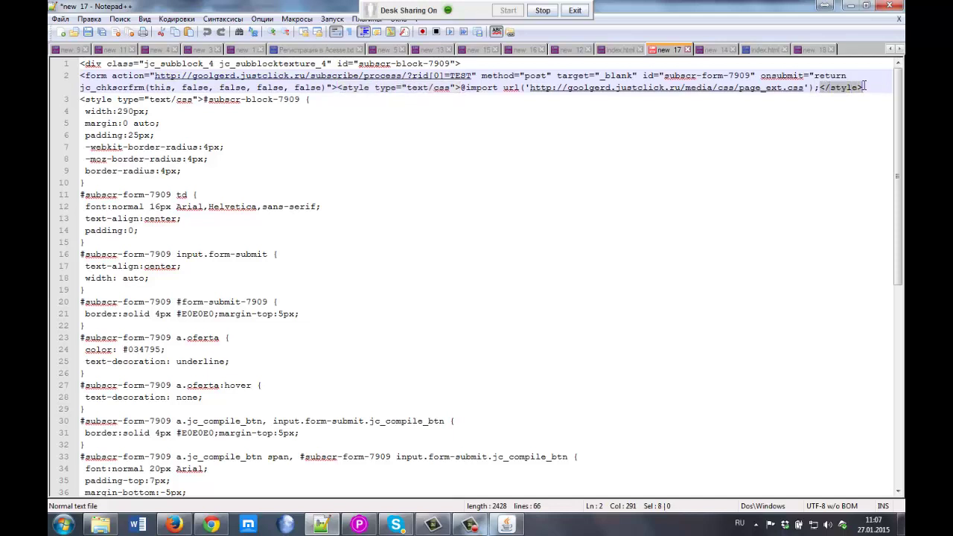
left_click(864, 87)
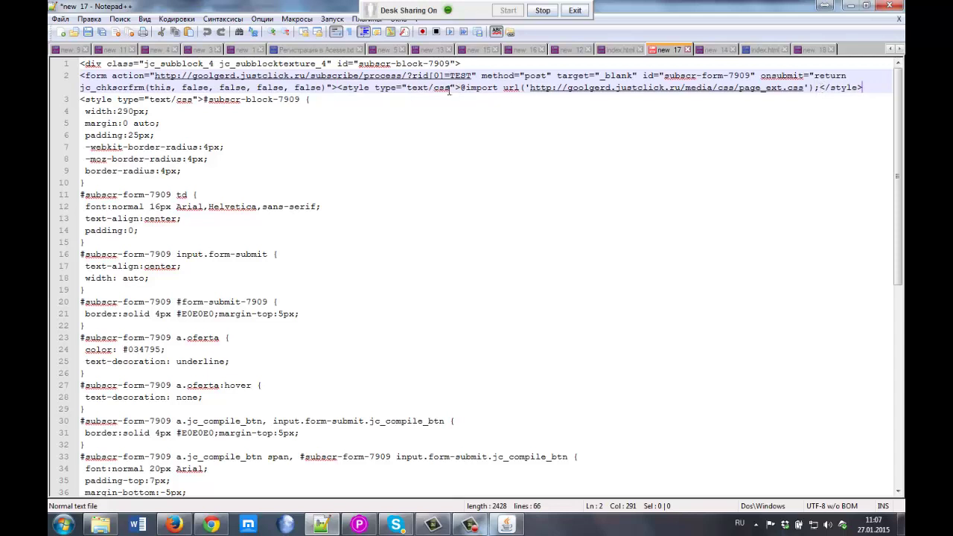
left_click_drag(461, 87, 818, 88)
key("ctrl+c")
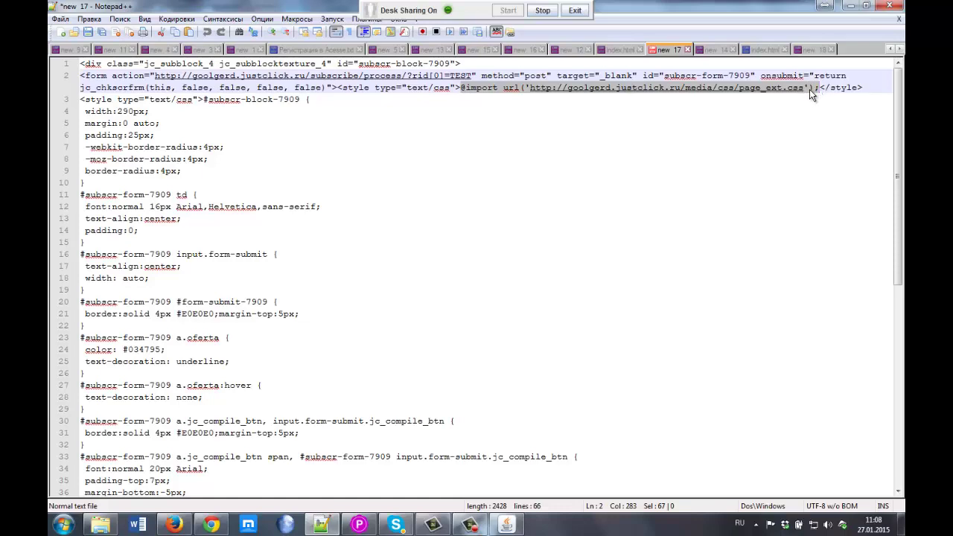
Switch to the YouWeb editor in Firefox and accept the form's source code.
left_click(850, 6)
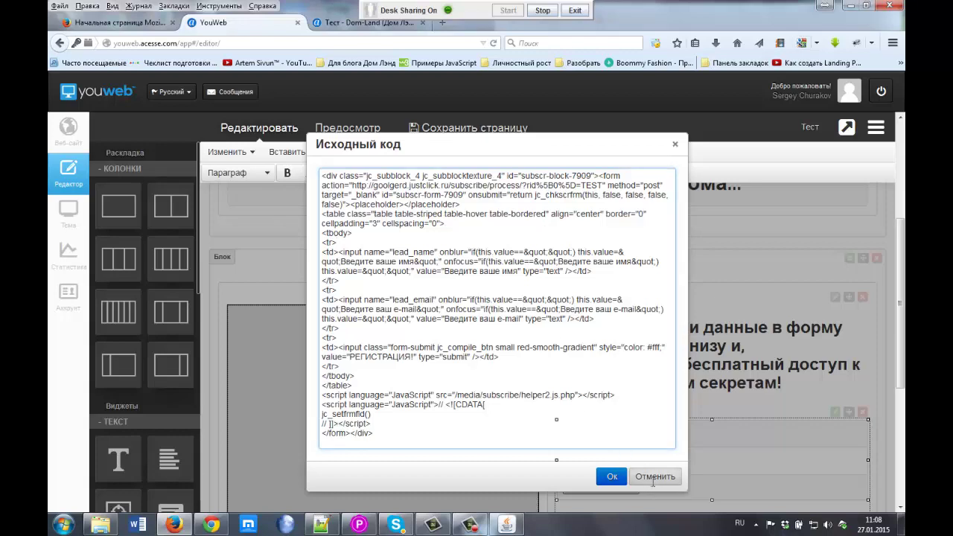
left_click(612, 477)
scroll(499, 234, "up", 3)
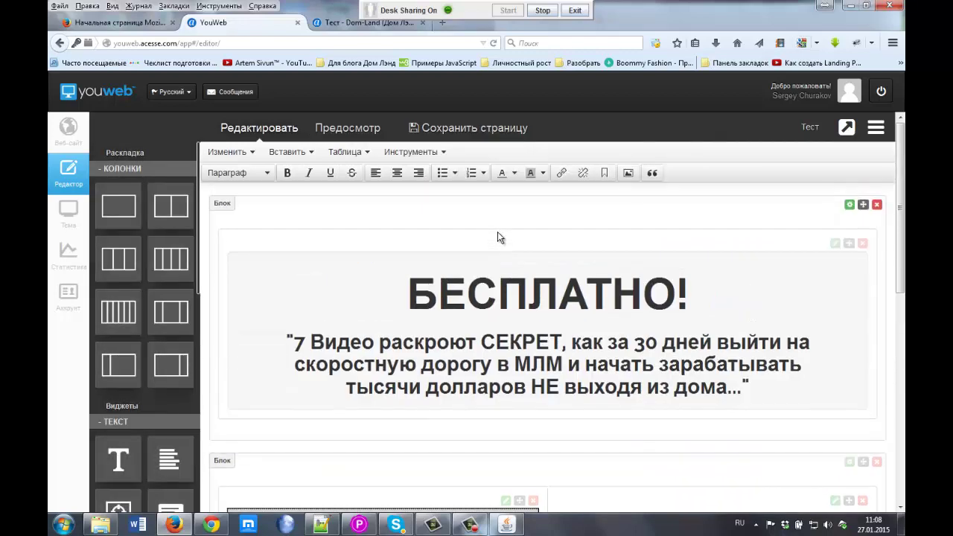
Open the custom CSS section of the Dom-Land site settings.
left_click(66, 128)
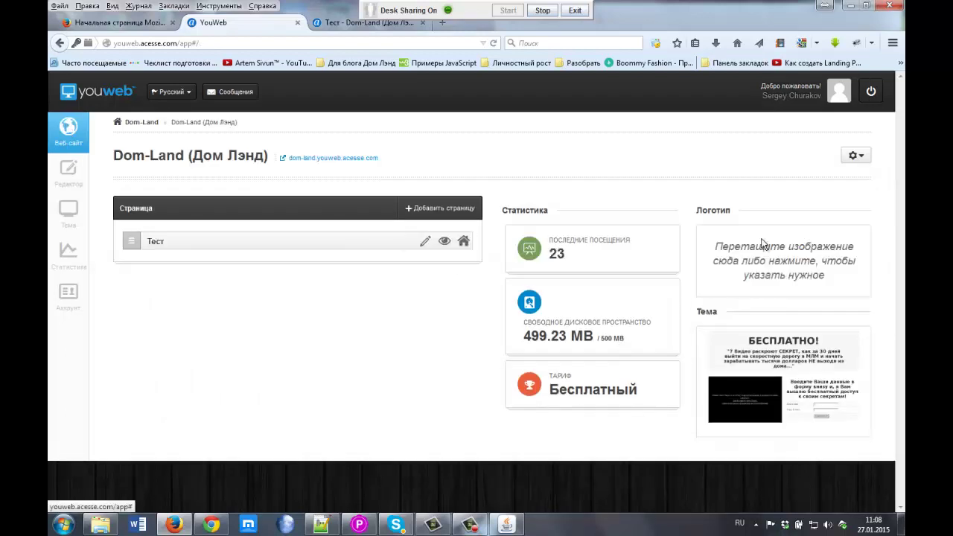
left_click(861, 157)
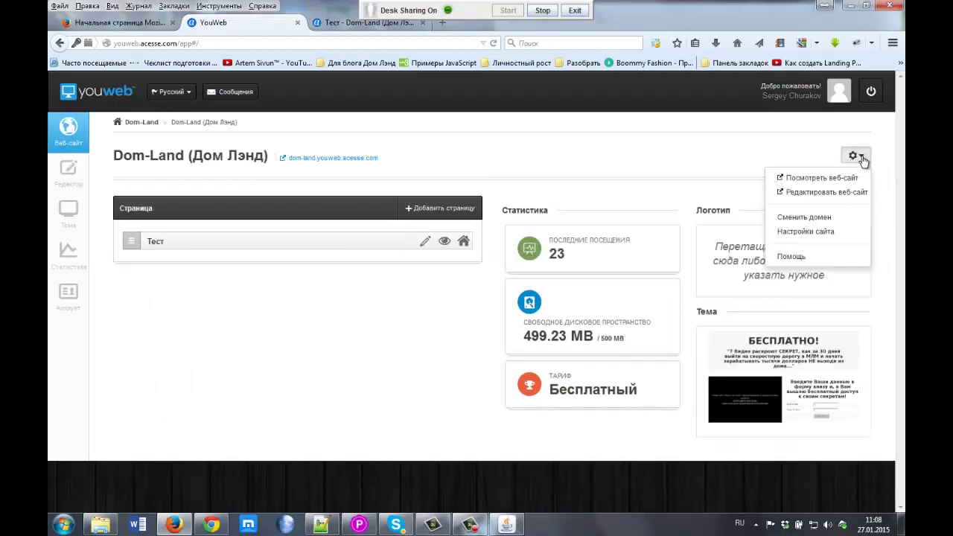
left_click(820, 232)
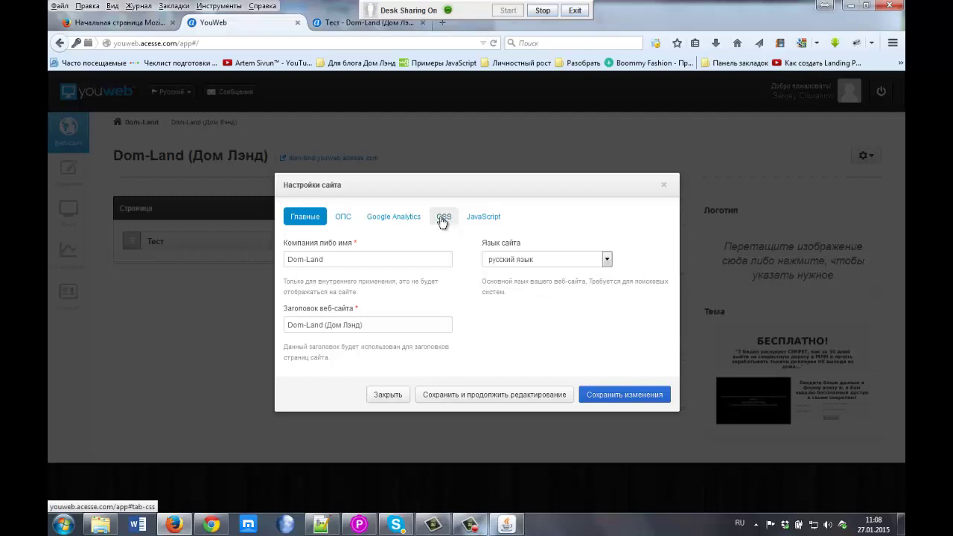
left_click(444, 218)
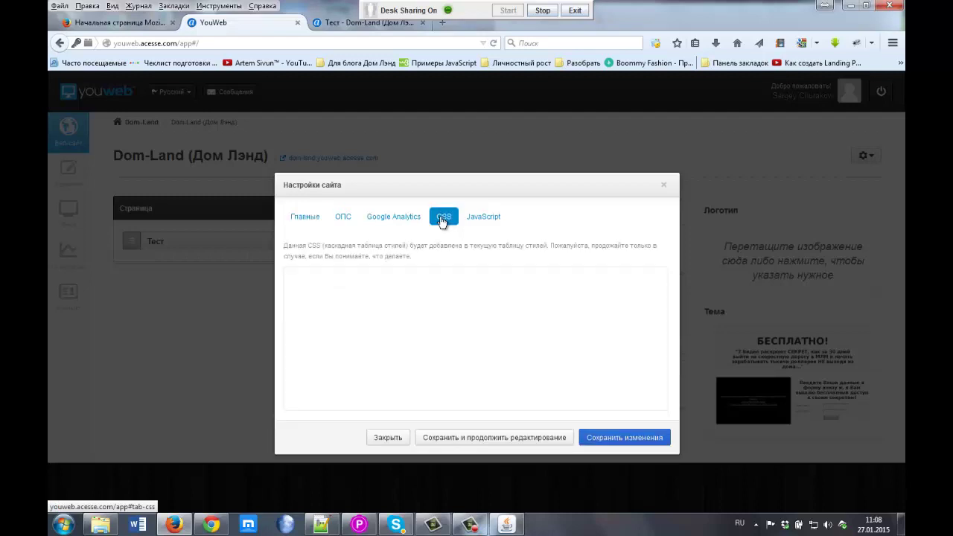
right_click(334, 275)
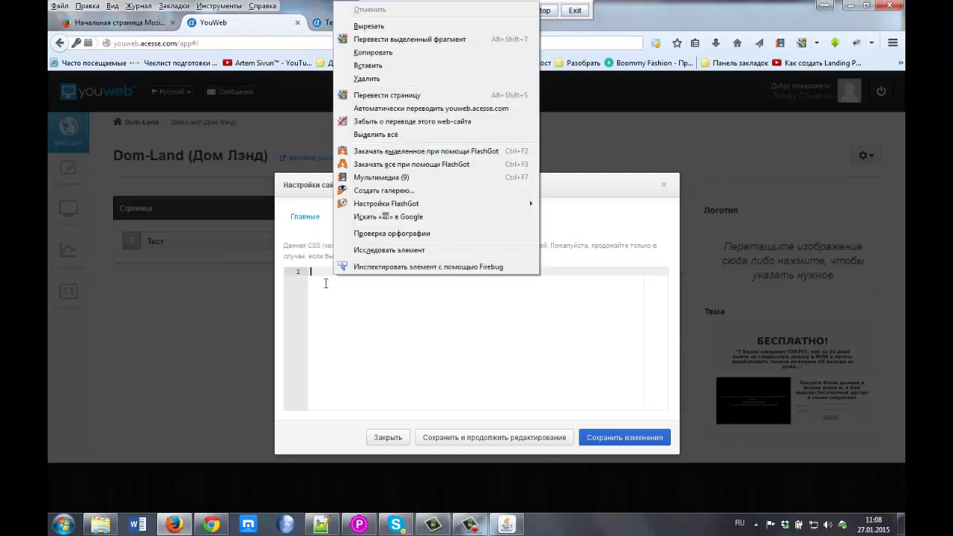
left_click(326, 283)
key("ctrl+v")
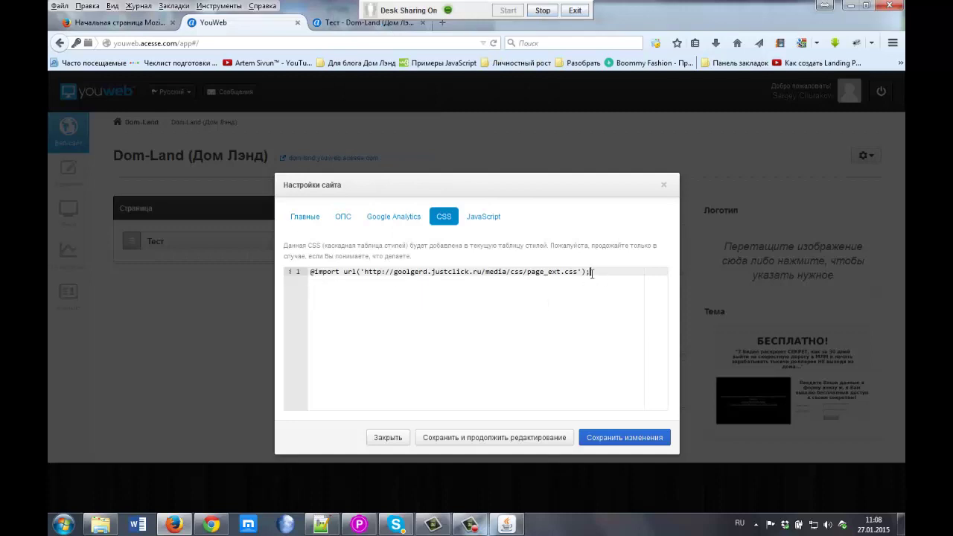
mouse_move(292, 271)
left_click_drag(365, 273, 579, 271)
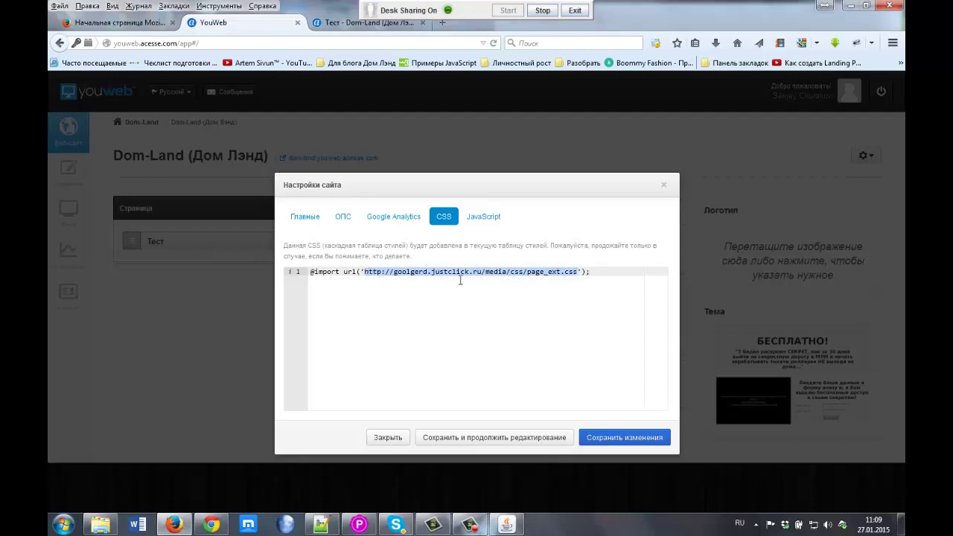
left_click_drag(432, 272, 484, 272)
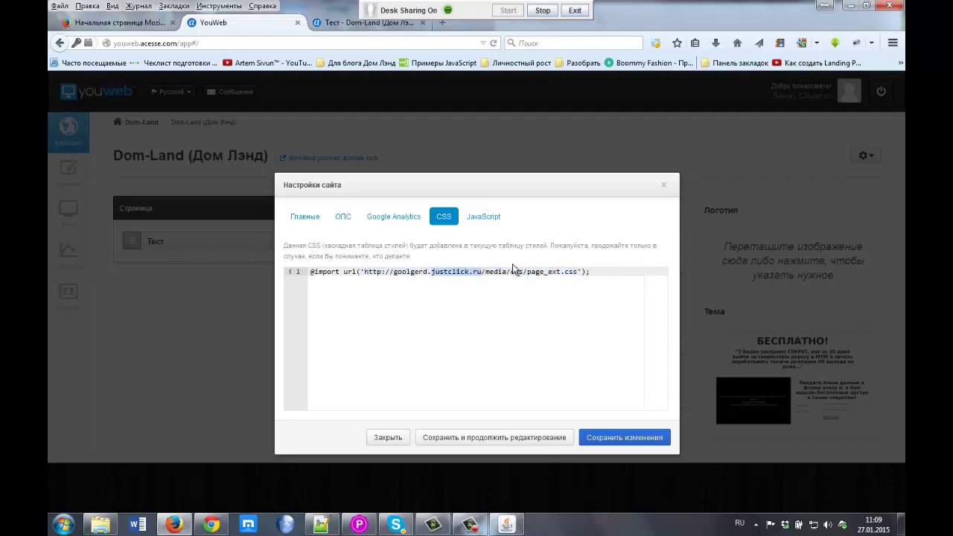
left_click(515, 272)
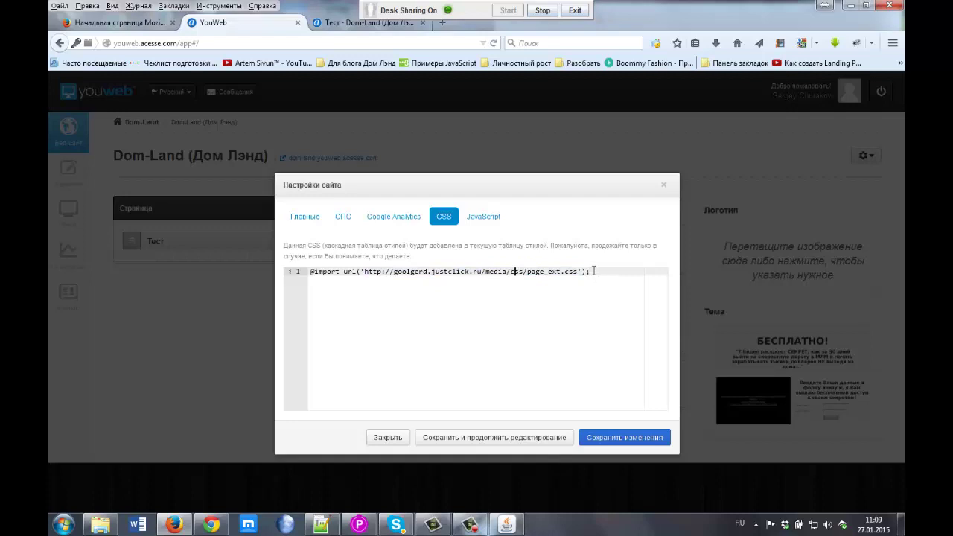
left_click(583, 272)
key("Return")
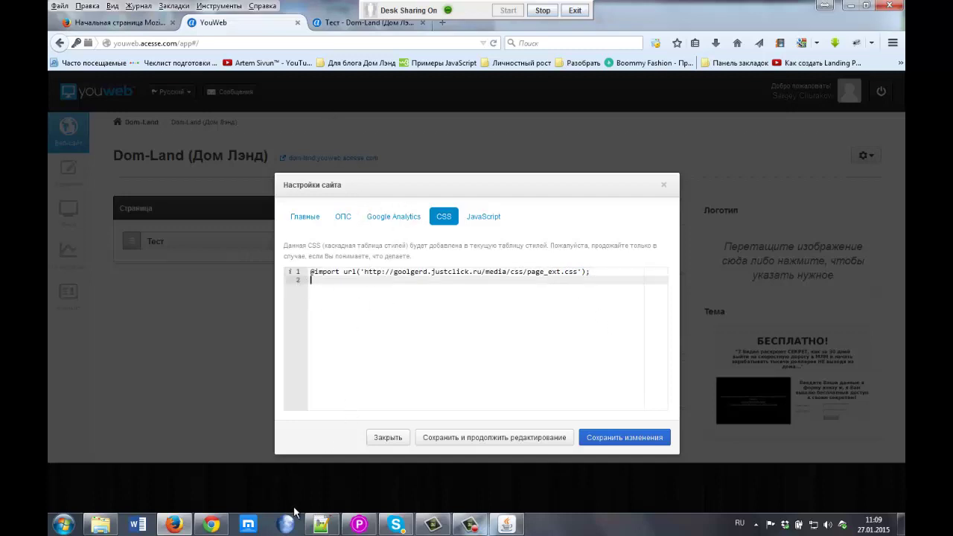
Return to the form code in Notepad++ and examine where the second style block opens and closes before the table.
left_click(322, 525)
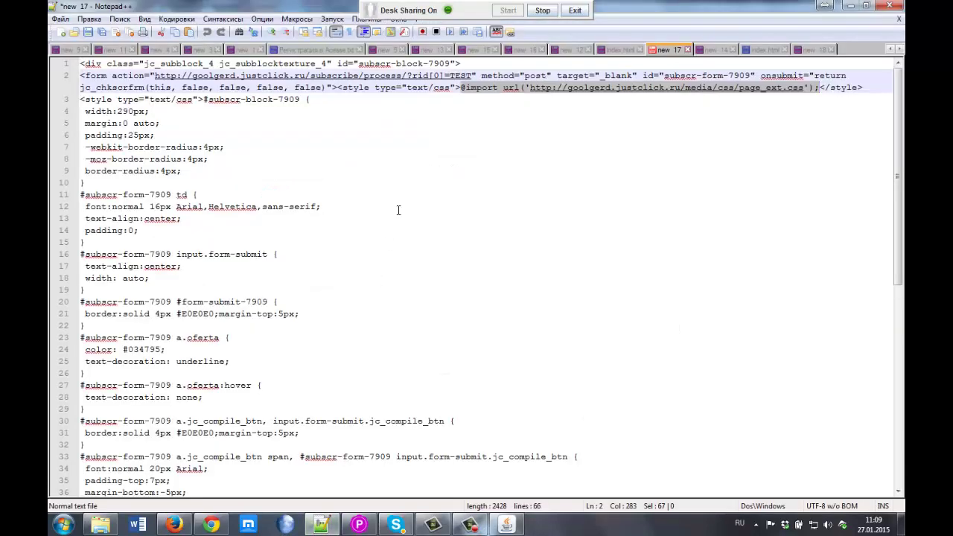
left_click(398, 210)
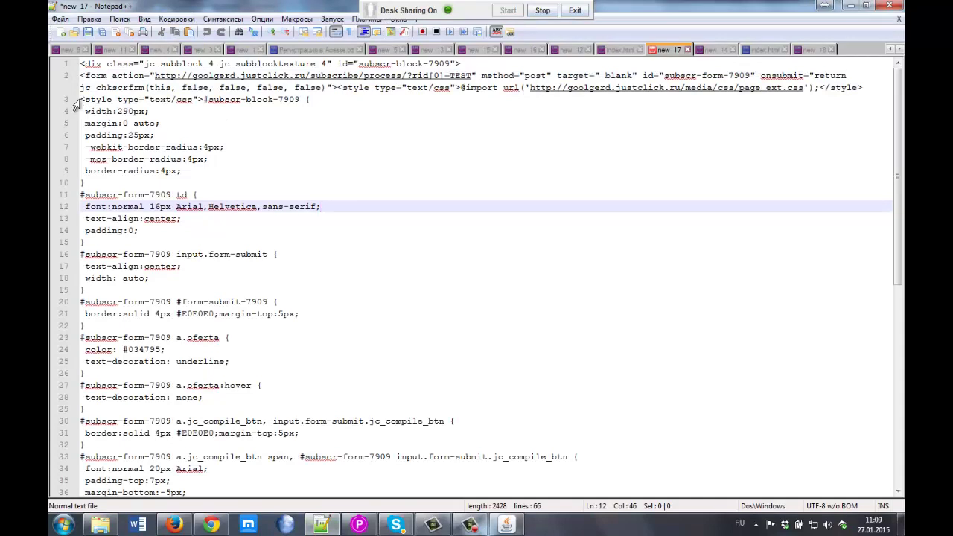
left_click_drag(80, 99, 202, 100)
left_click(229, 108)
left_click_drag(902, 178, 897, 222)
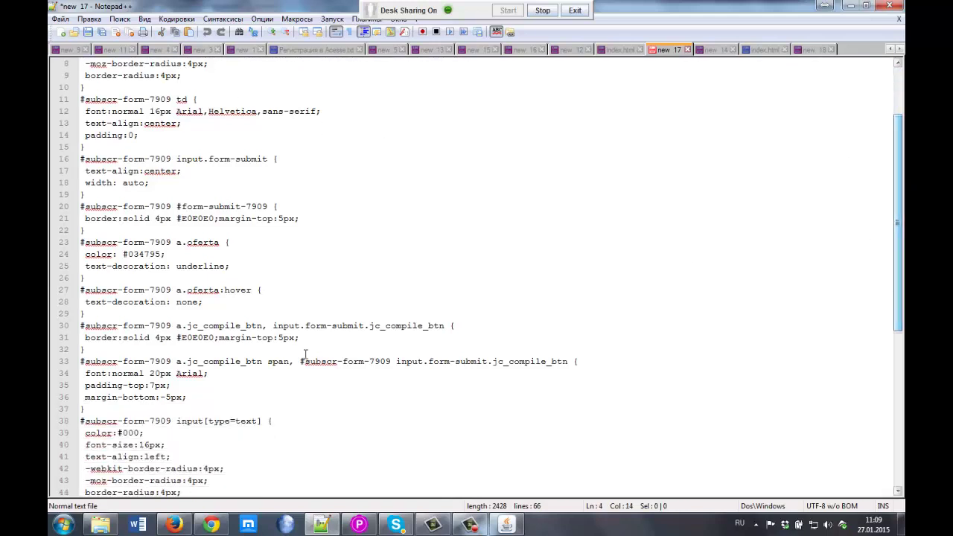
scroll(283, 350, "down", 5)
scroll(239, 349, "down", 1)
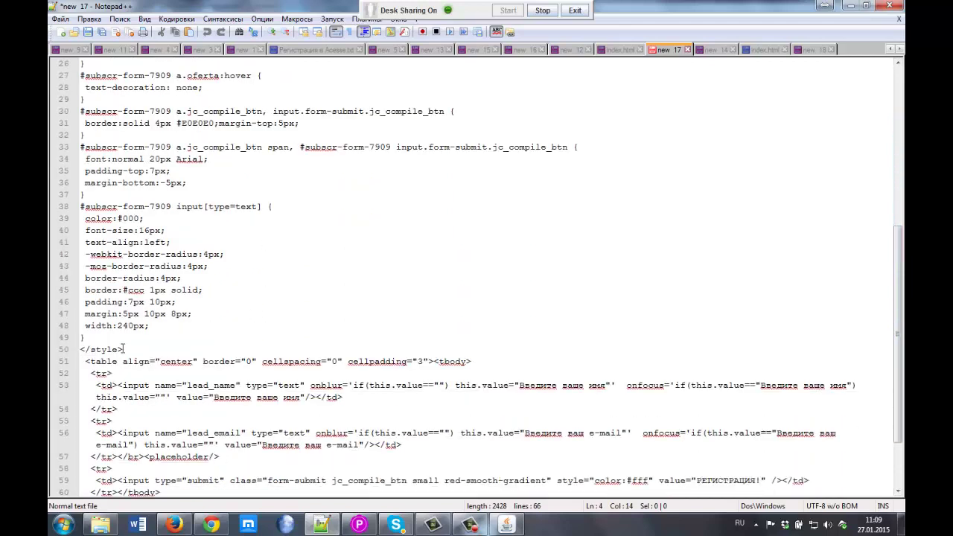
left_click_drag(82, 350, 127, 349)
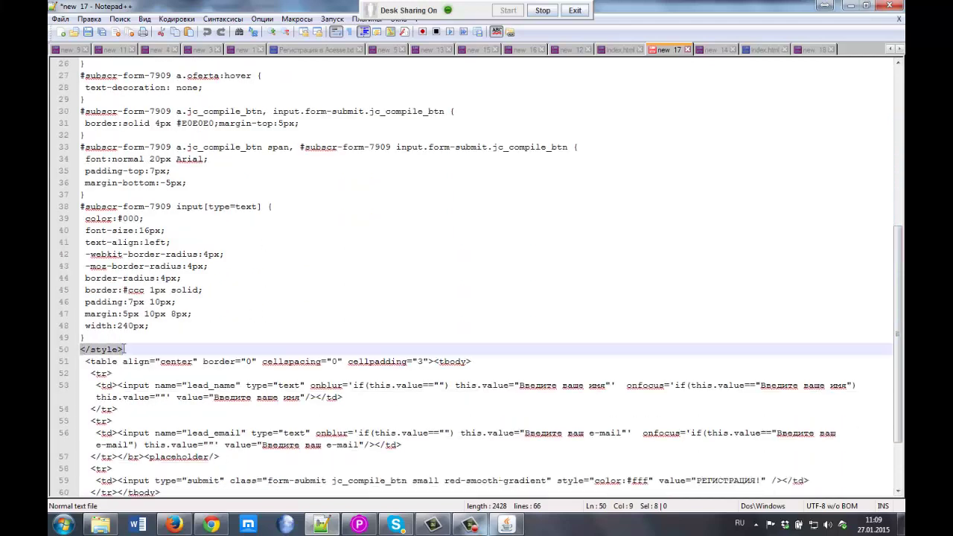
left_click(128, 350)
scroll(134, 347, "down", 1)
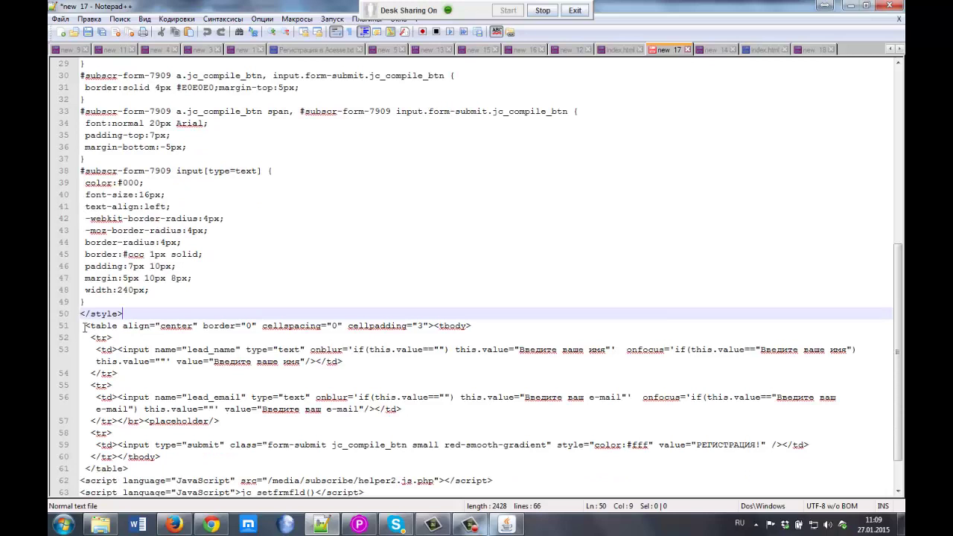
left_click_drag(84, 325, 119, 328)
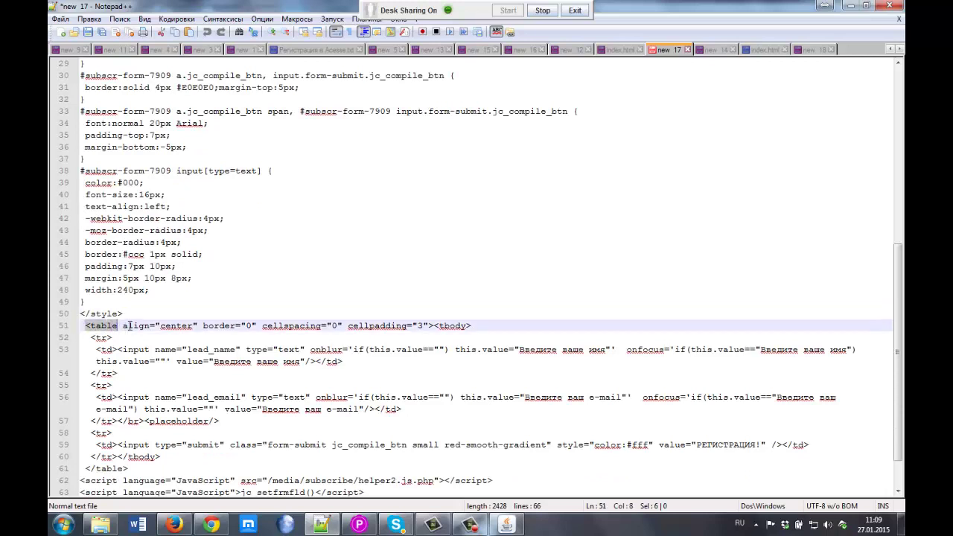
scroll(142, 257, "up", 9)
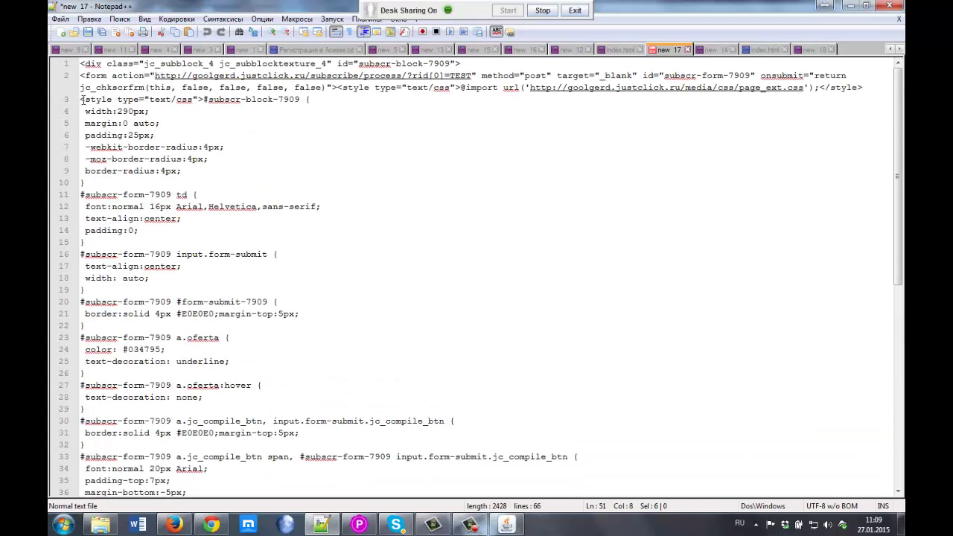
left_click_drag(80, 99, 112, 99)
scroll(172, 320, "down", 3)
scroll(111, 391, "down", 2)
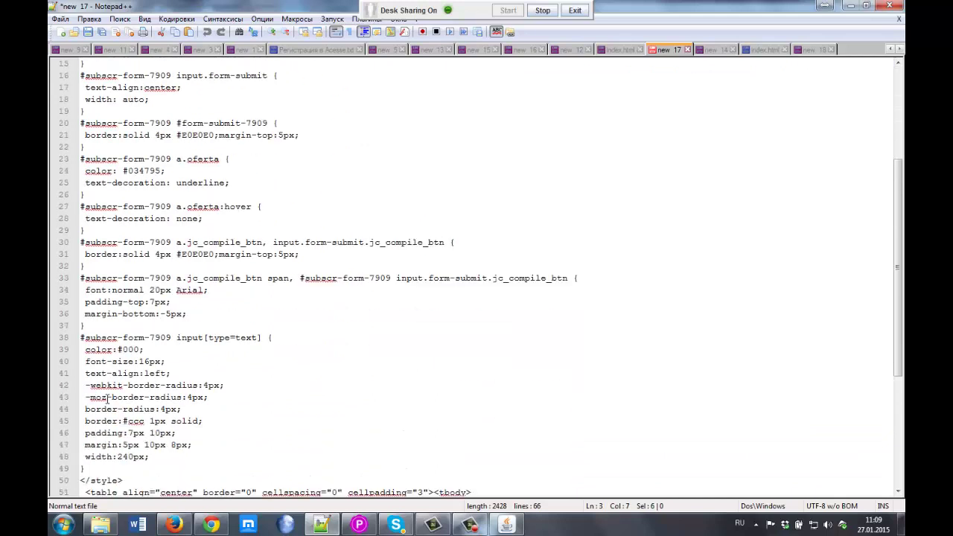
left_click_drag(87, 480, 125, 481)
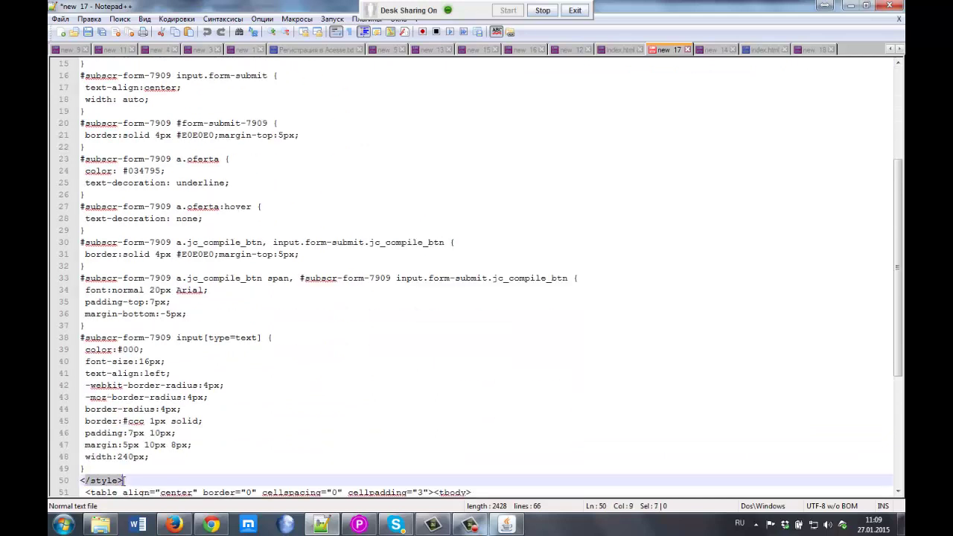
left_click(108, 468)
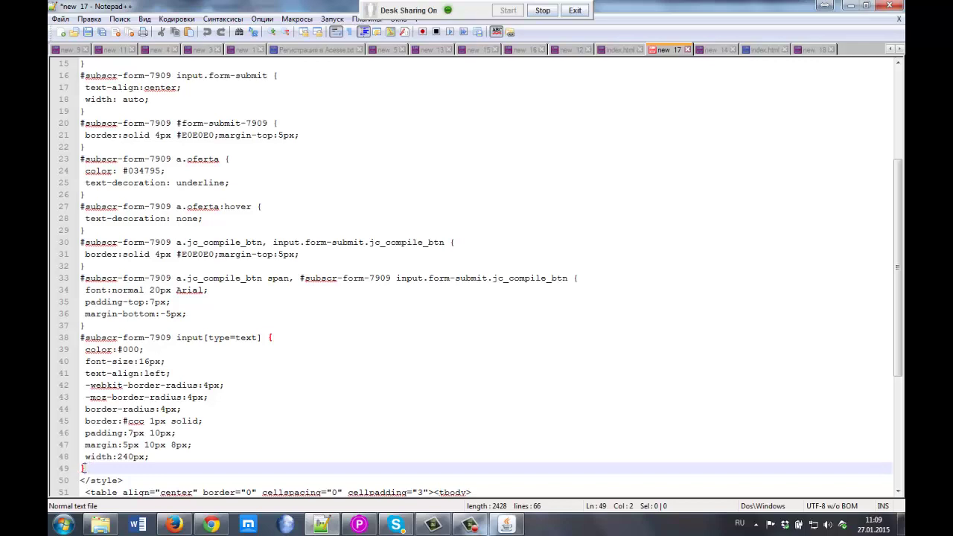
left_click_drag(84, 468, 206, 103)
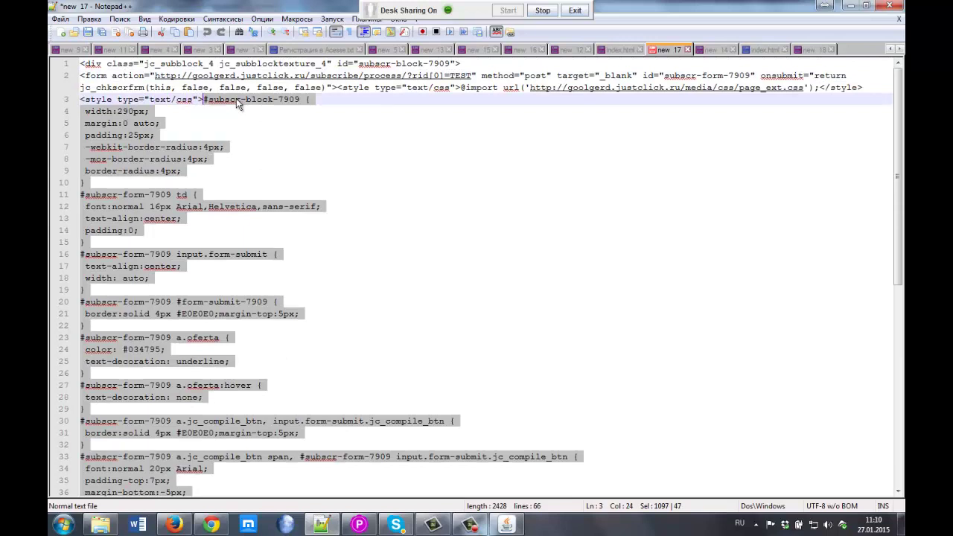
left_click(174, 525)
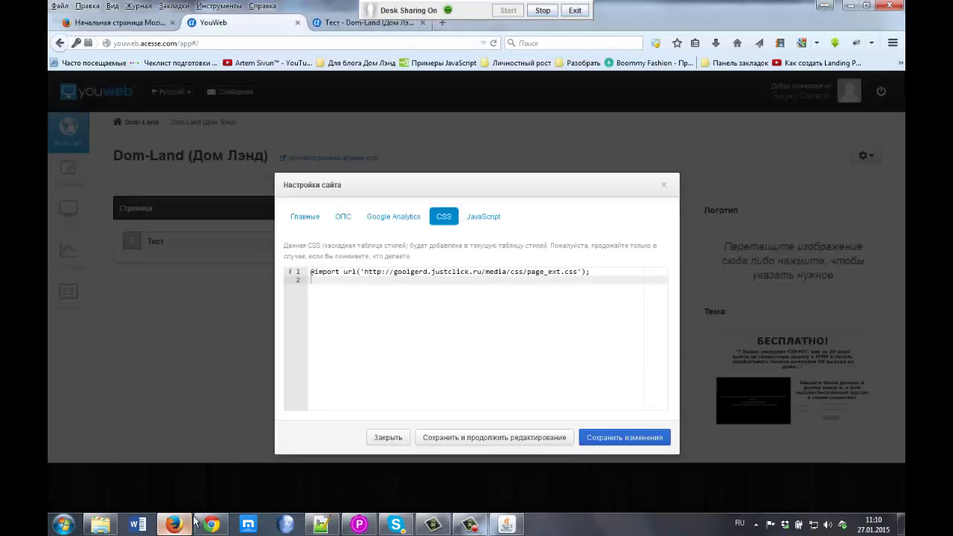
right_click(326, 283)
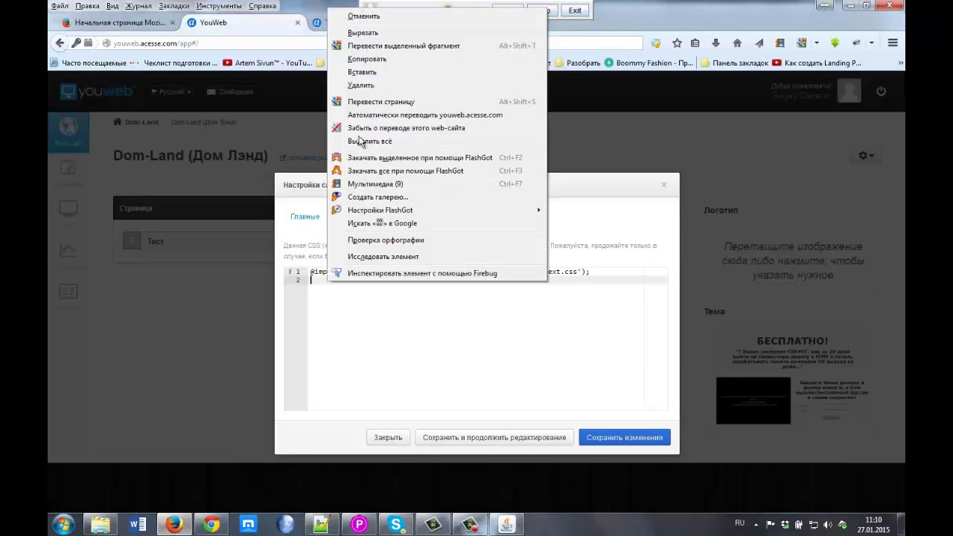
left_click(362, 72)
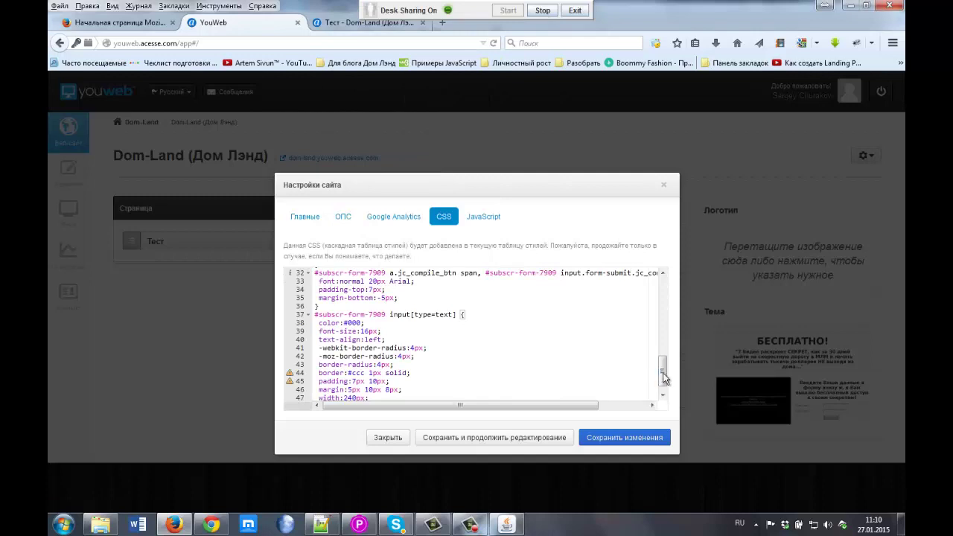
left_click_drag(665, 378, 665, 298)
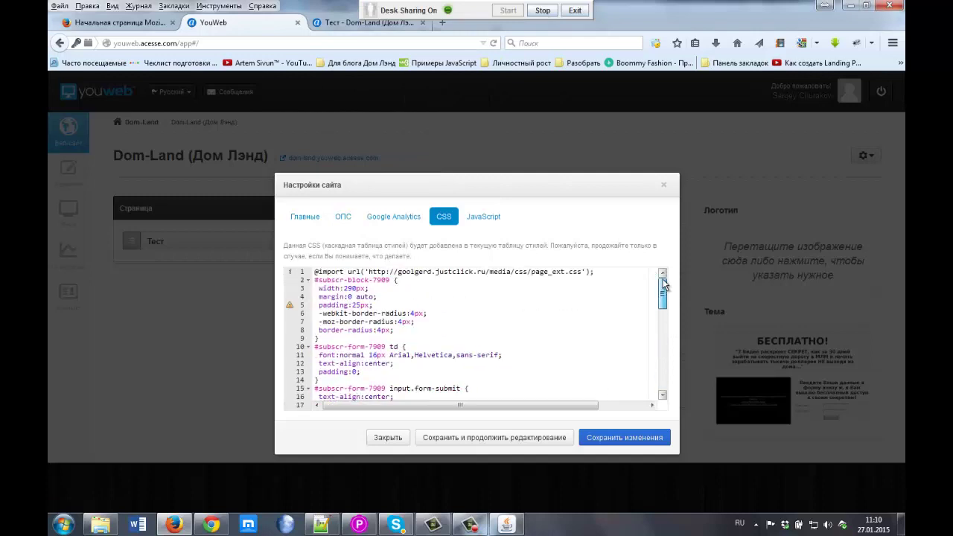
left_click(392, 297)
scroll(349, 379, "down", 6)
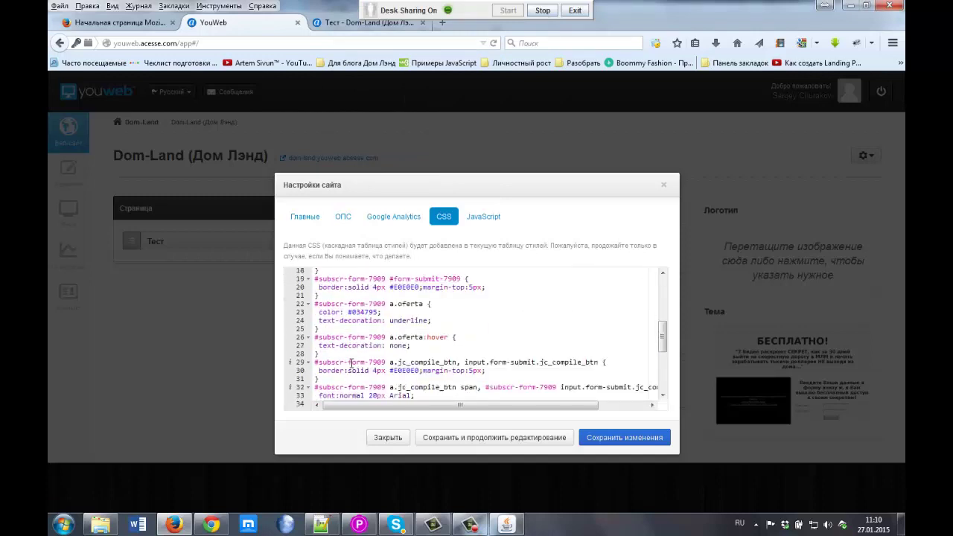
Check the padding warning in the pasted #subscr-block-7909 rule and save the site's custom CSS, keeping the settings open for editing.
scroll(357, 317, "up", 6)
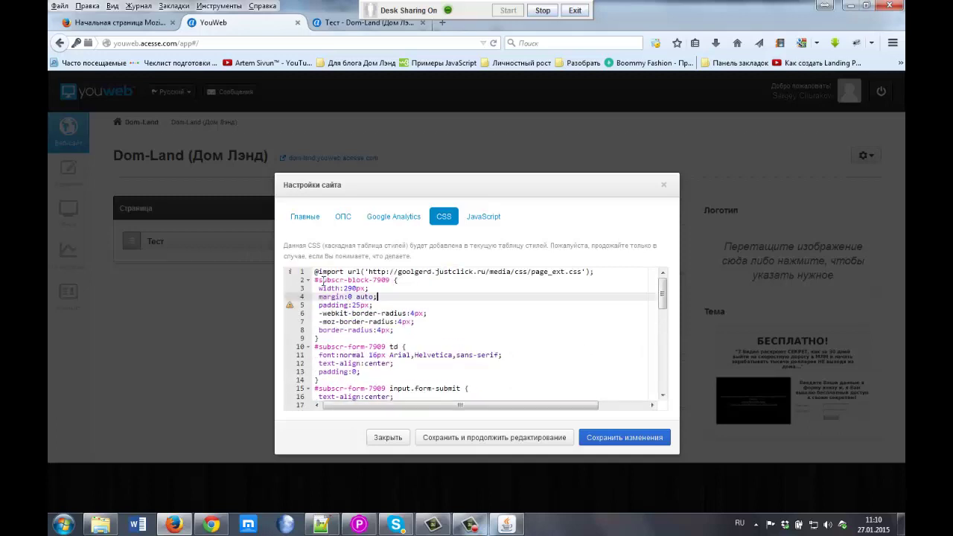
left_click(323, 272)
left_click(391, 288)
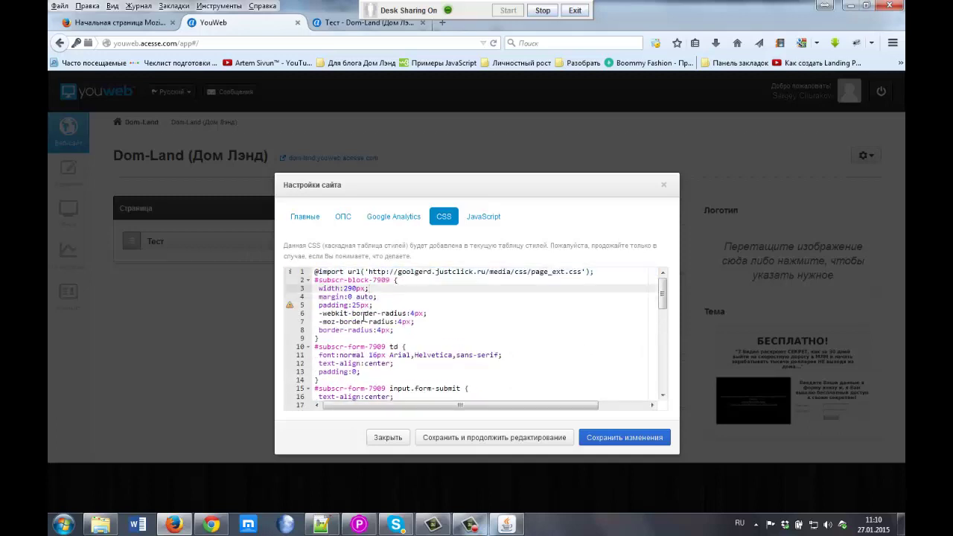
mouse_move(290, 309)
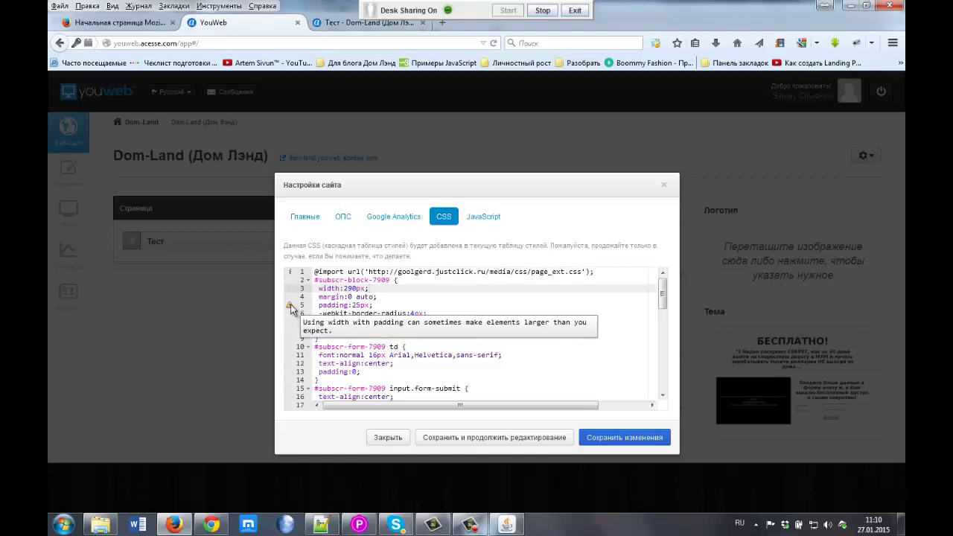
left_click(489, 440)
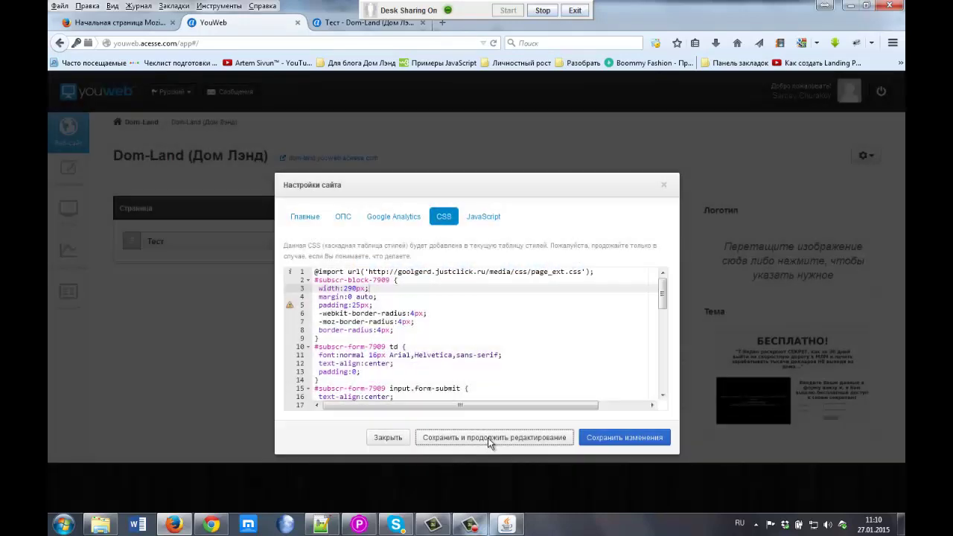
Reload the published Тест page and check the subscription form's styling and its name and e-mail fields.
left_click(338, 25)
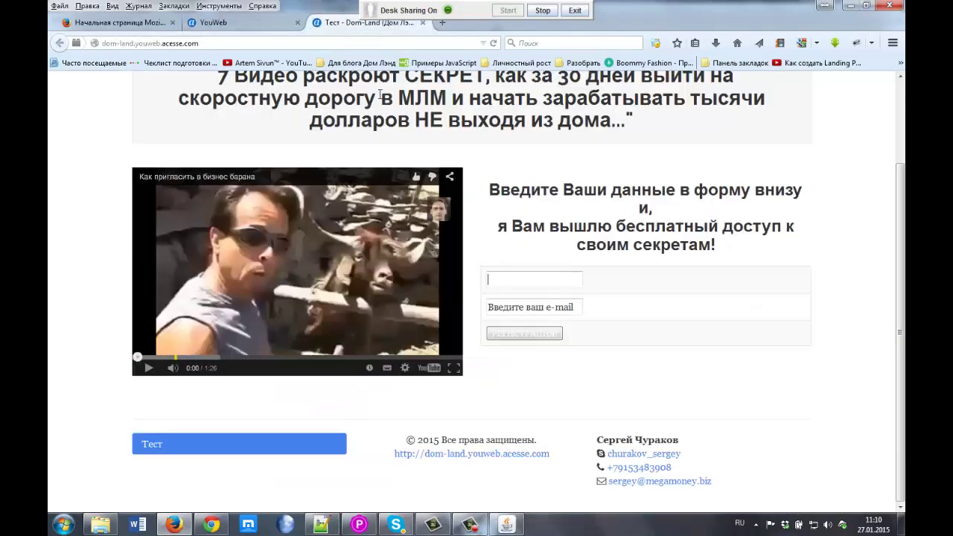
left_click(495, 43)
left_click(493, 43)
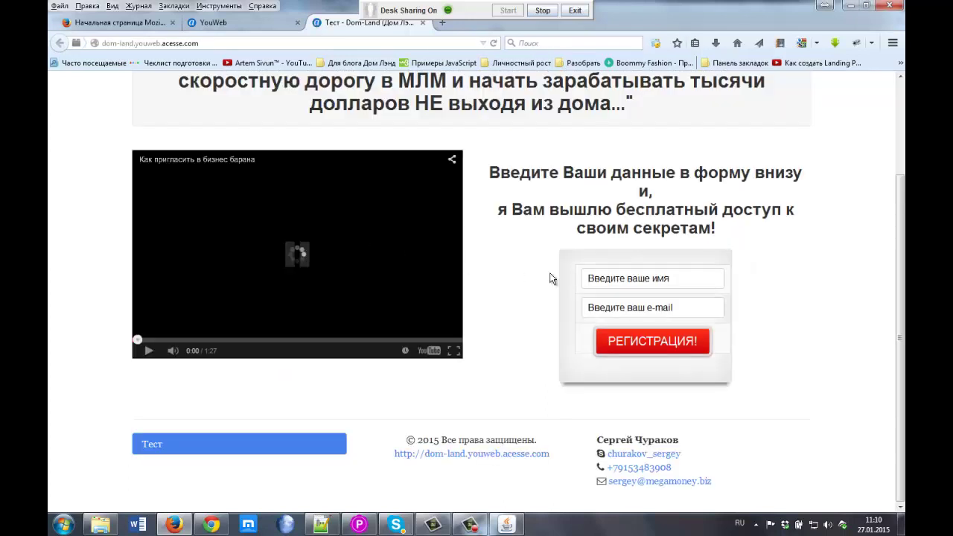
left_click(615, 304)
left_click(612, 272)
left_click(613, 304)
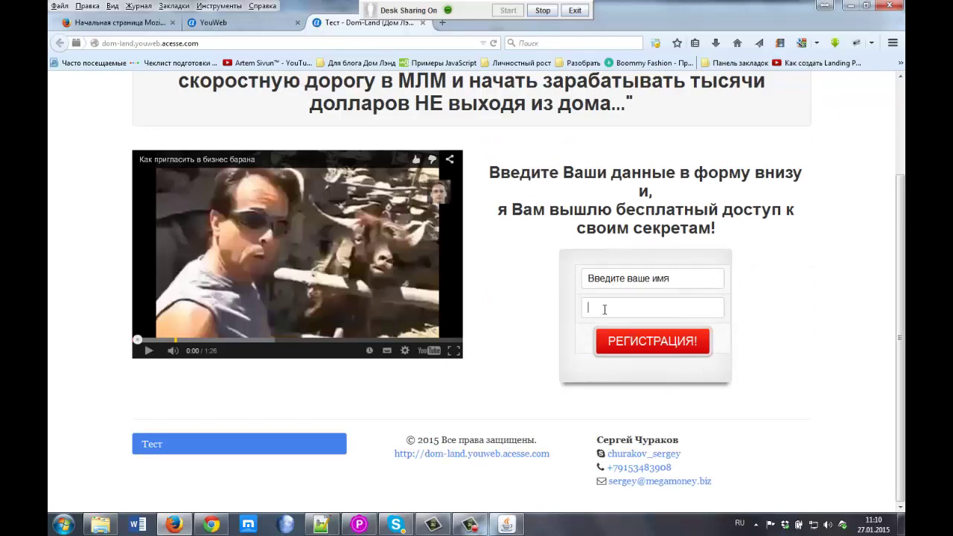
Return to the site's custom CSS and examine the warnings on the padding and border lines at both ends of the code.
left_click(248, 28)
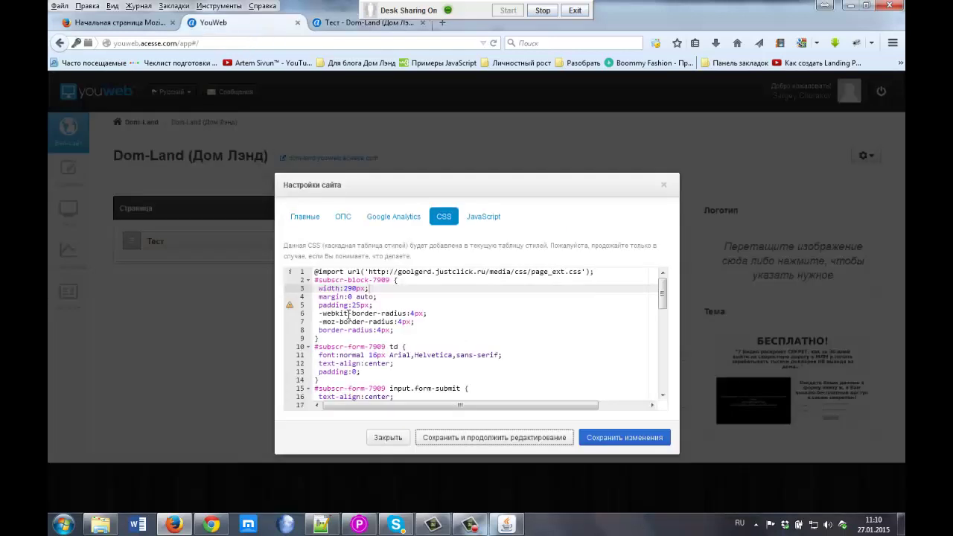
mouse_move(290, 307)
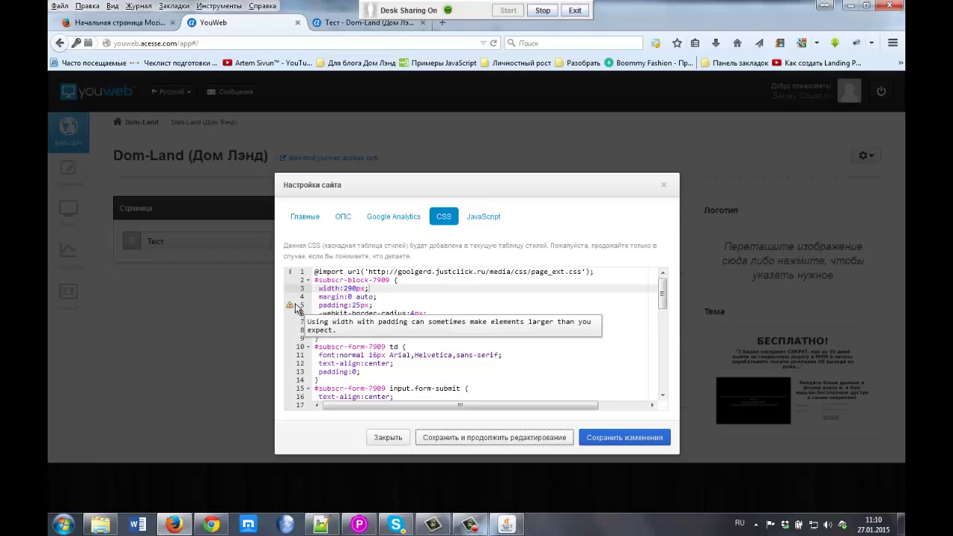
left_click_drag(658, 306, 668, 384)
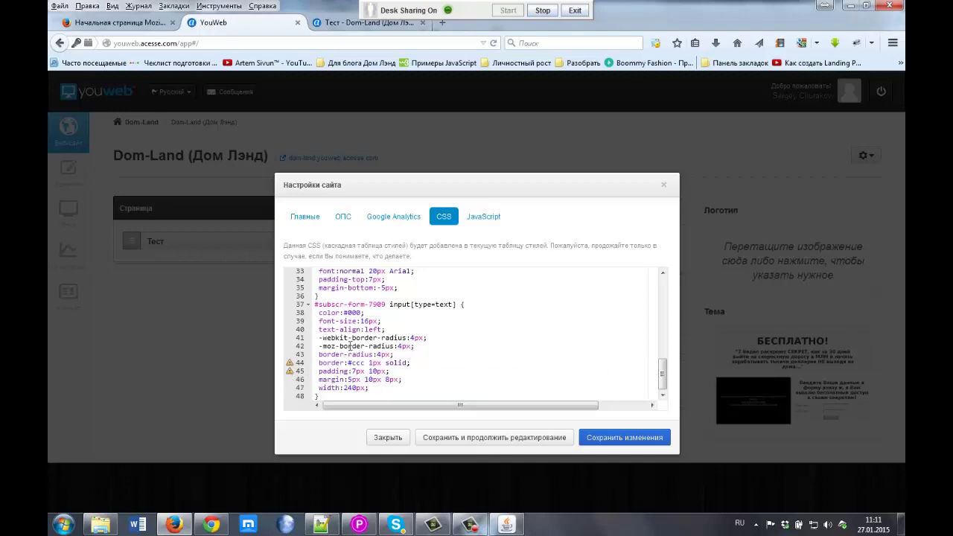
mouse_move(291, 373)
scroll(348, 318, "up", 10)
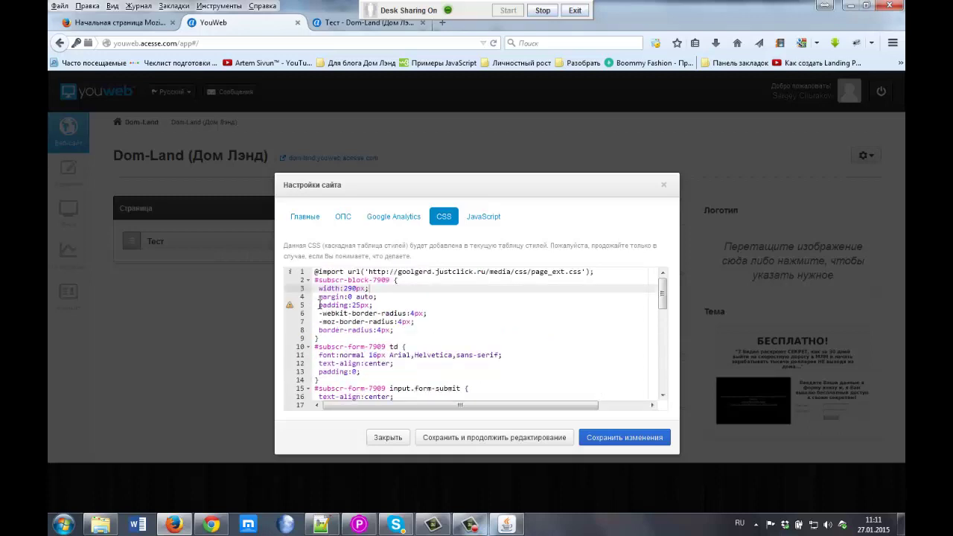
Translate the YouWeb page into Russian and try to get the padding warning on line 5 translated as well.
right_click(319, 305)
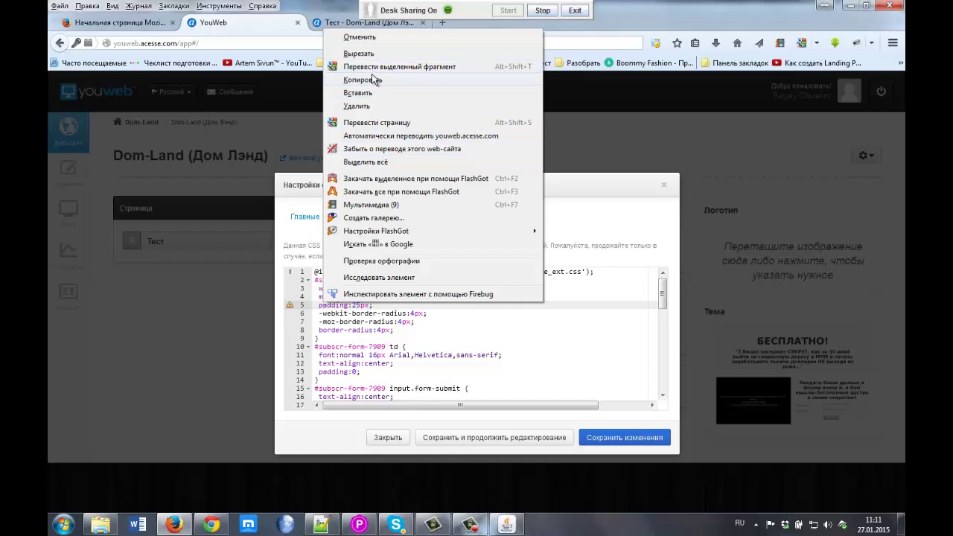
left_click(371, 123)
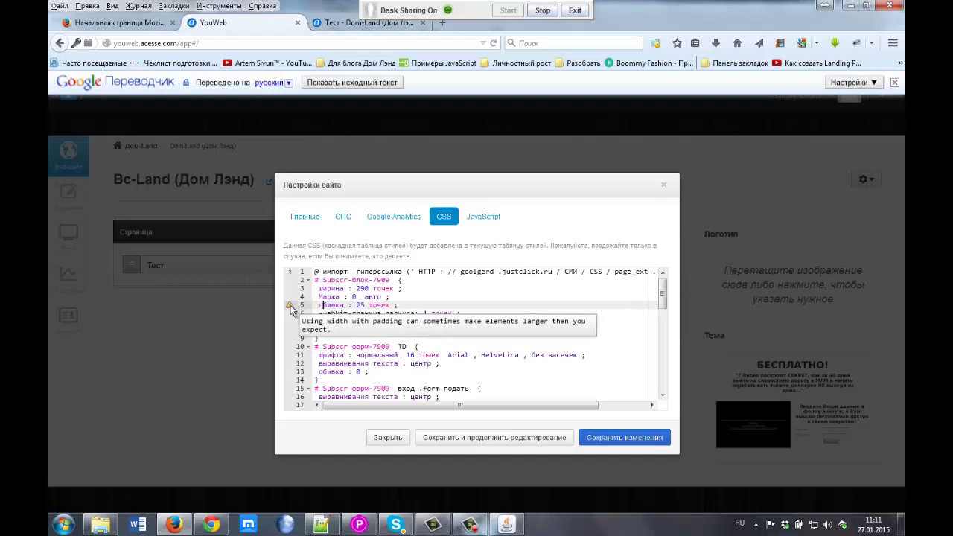
left_click(290, 307)
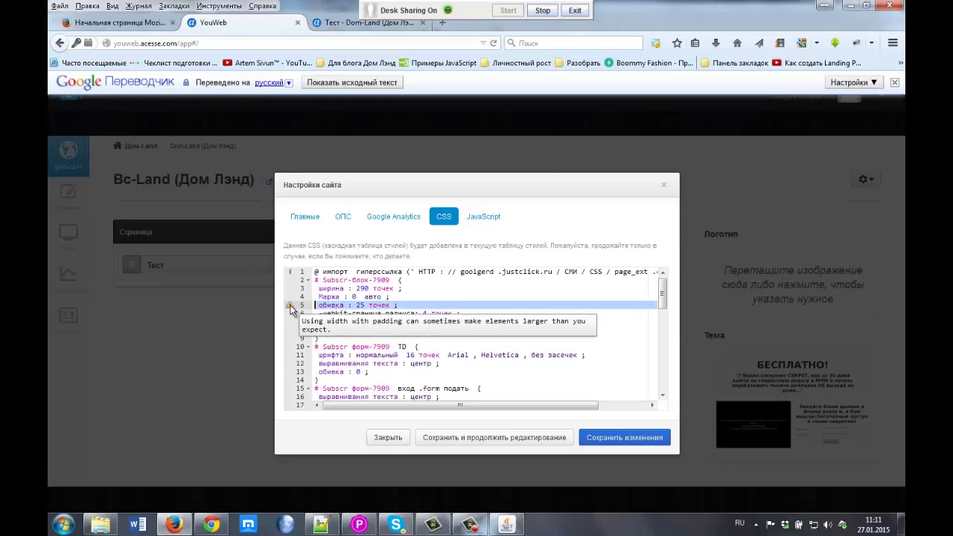
right_click(293, 308)
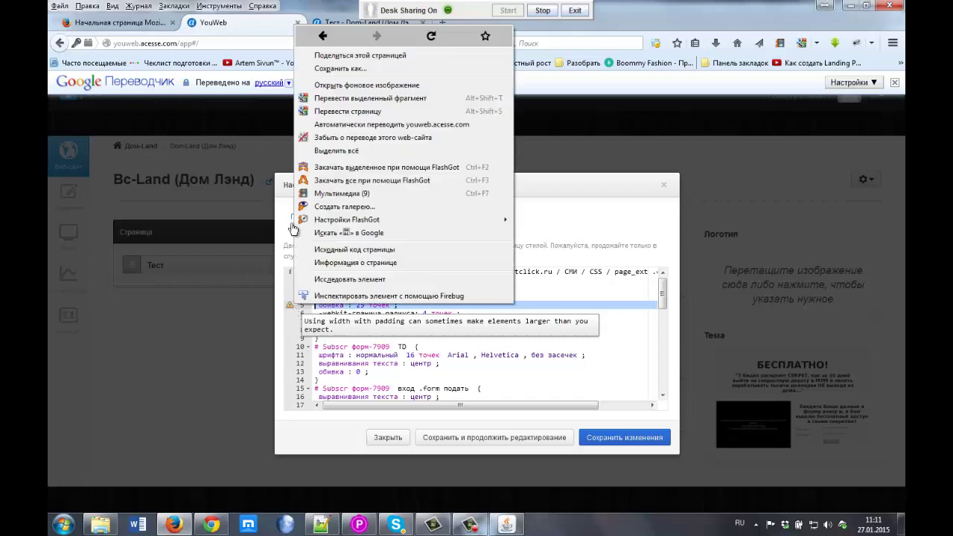
left_click(332, 111)
mouse_move(290, 309)
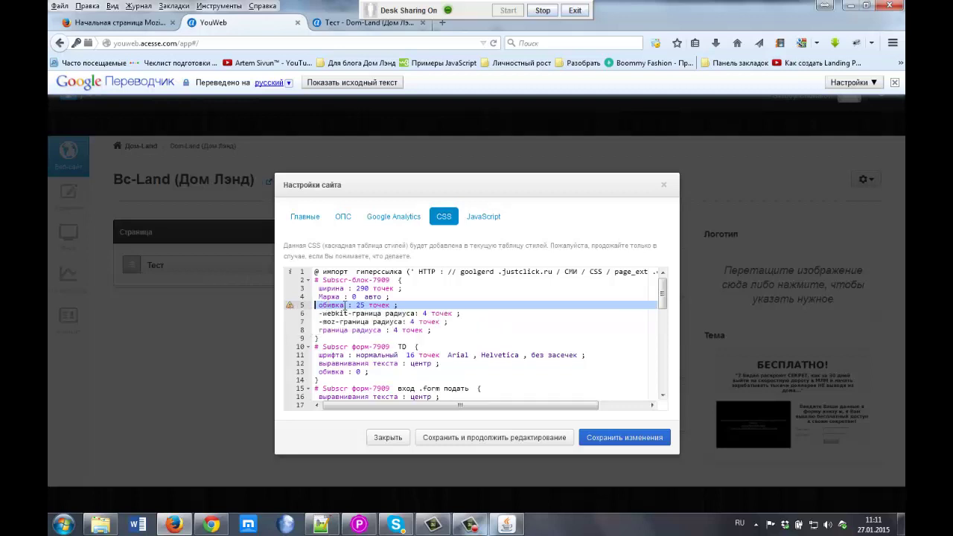
Examine the padding and width declarations in the #subscr-block-7909 rule and compare them with the form block on the published page.
left_click(326, 305)
left_click(363, 306)
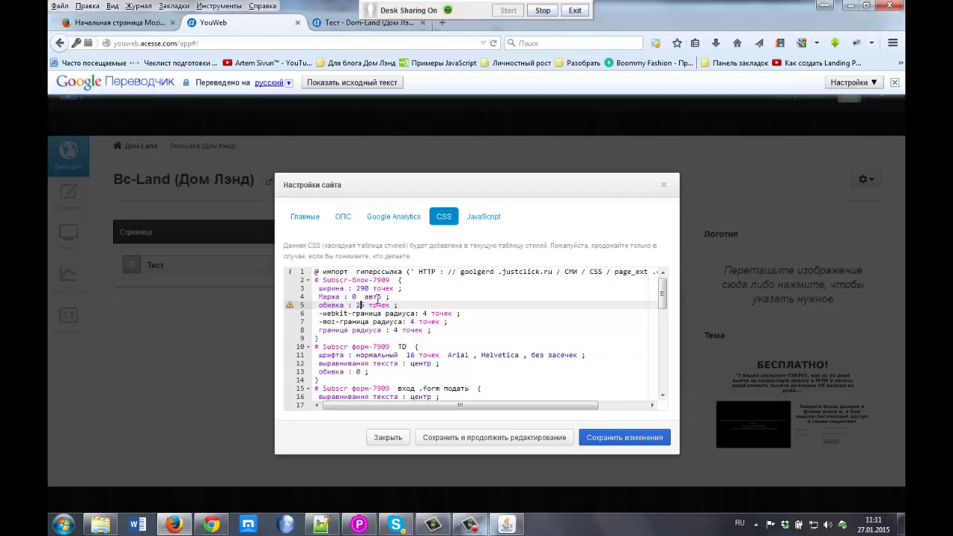
scroll(386, 312, "down", 15)
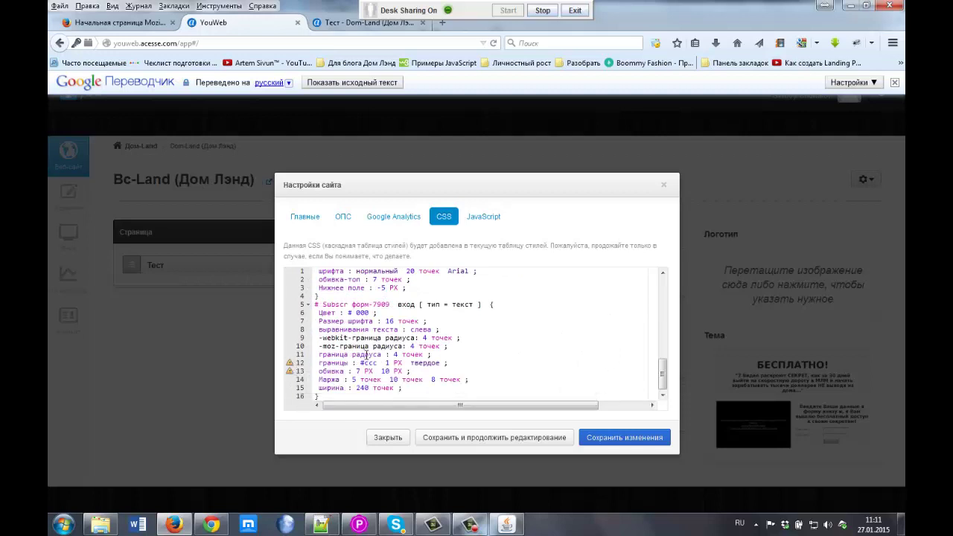
scroll(367, 355, "up", 5)
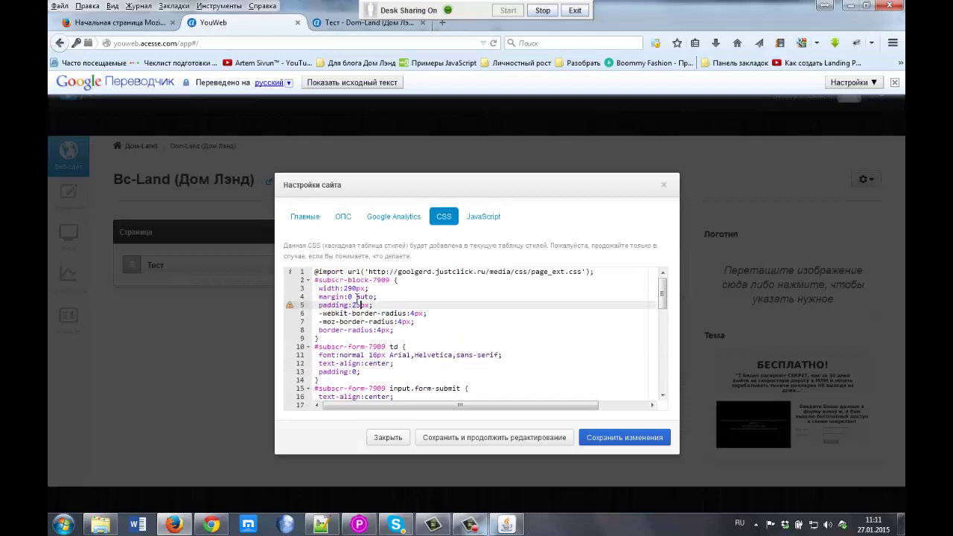
left_click_drag(346, 280, 390, 280)
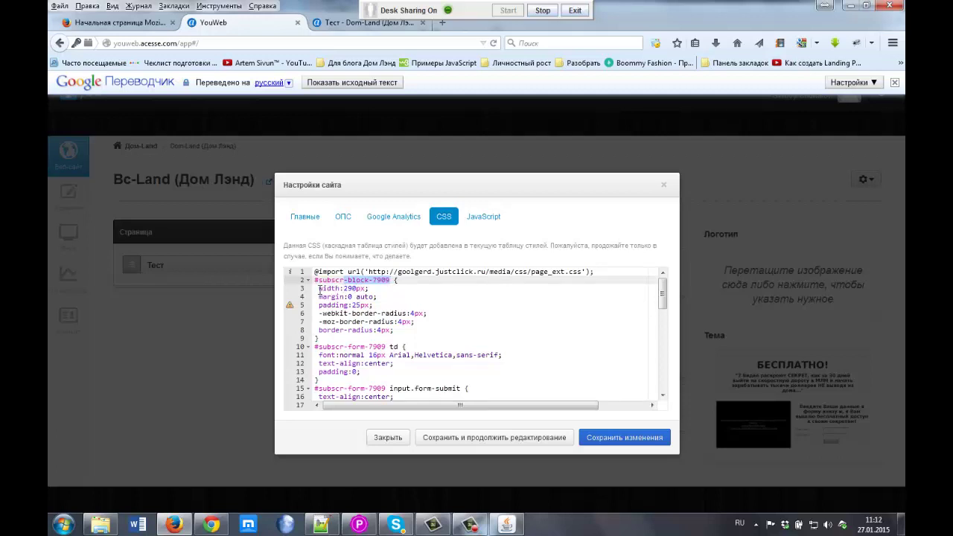
left_click_drag(318, 289, 369, 289)
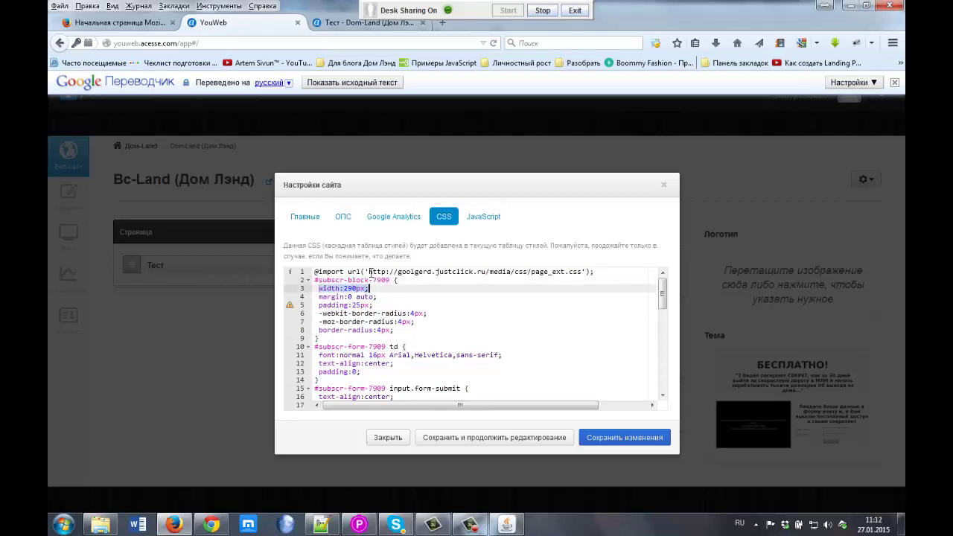
left_click(355, 23)
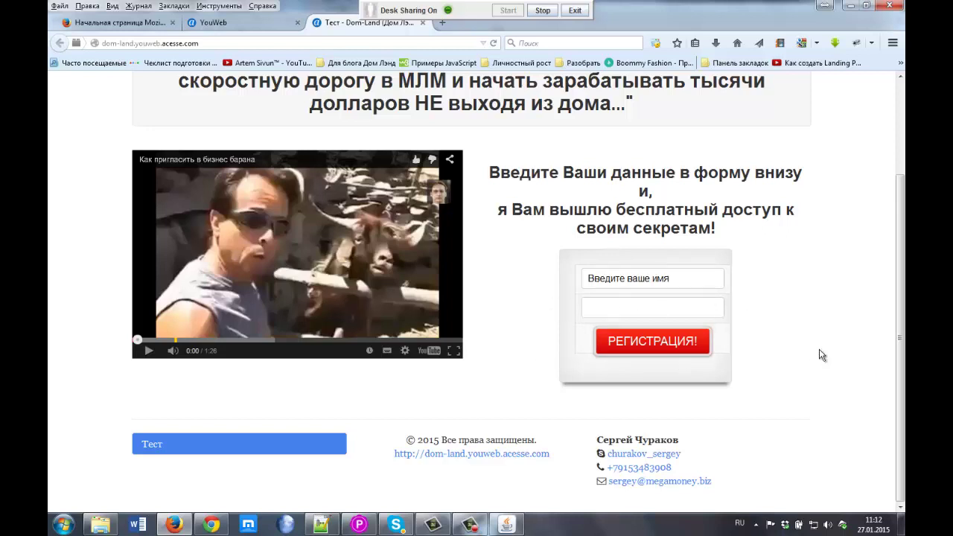
key("ctrl+shift+Tab")
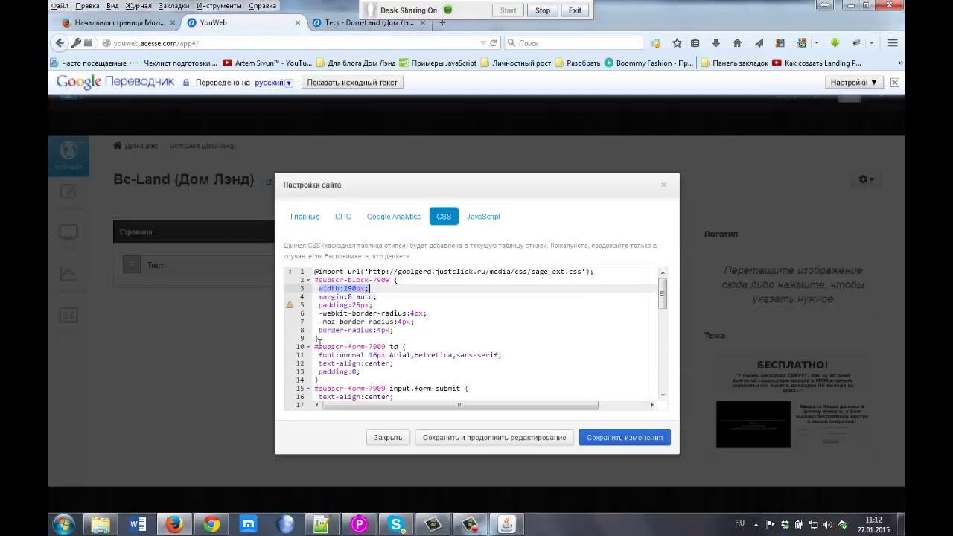
Set the #subscr-block-7909 width to 350 px and save the site CSS, keeping the settings open for editing.
left_click(356, 296)
left_click_drag(344, 288, 357, 289)
type("350 точек ;")
left_click(479, 440)
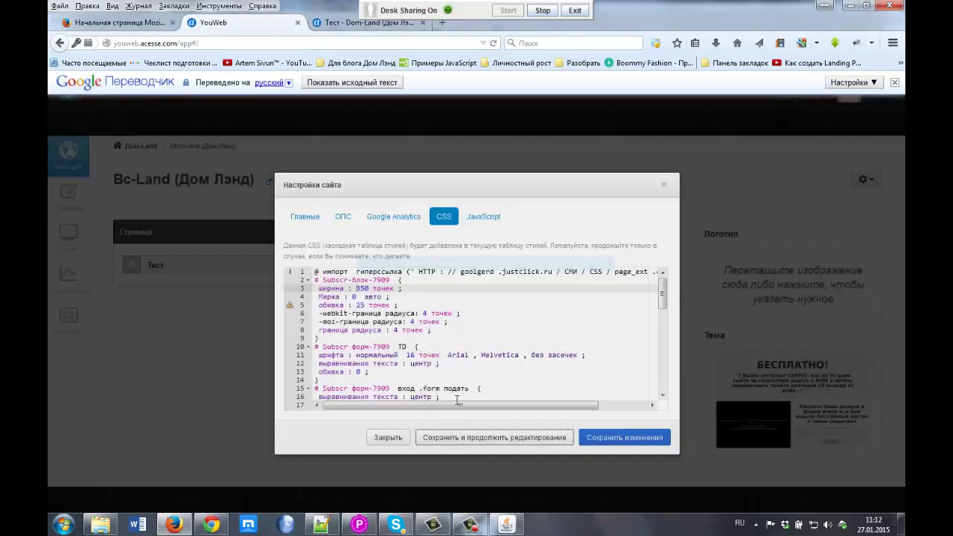
Reload the published Тест page to check the form block's new width, and pause the embedded video.
left_click(340, 23)
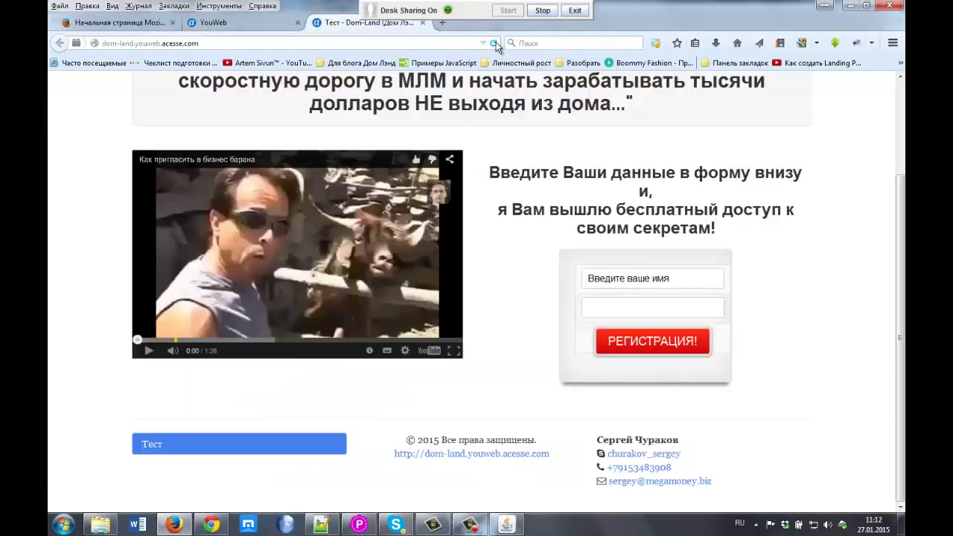
left_click(494, 44)
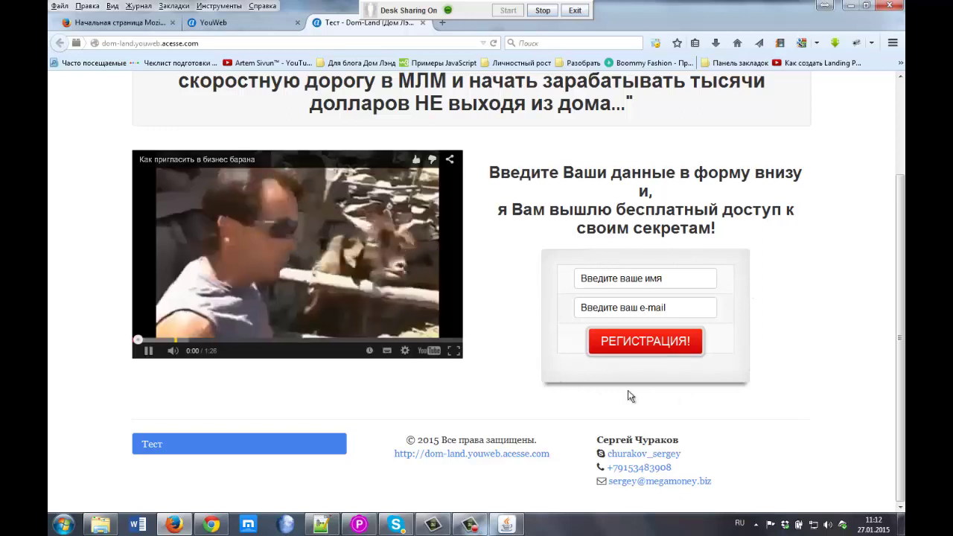
left_click(149, 351)
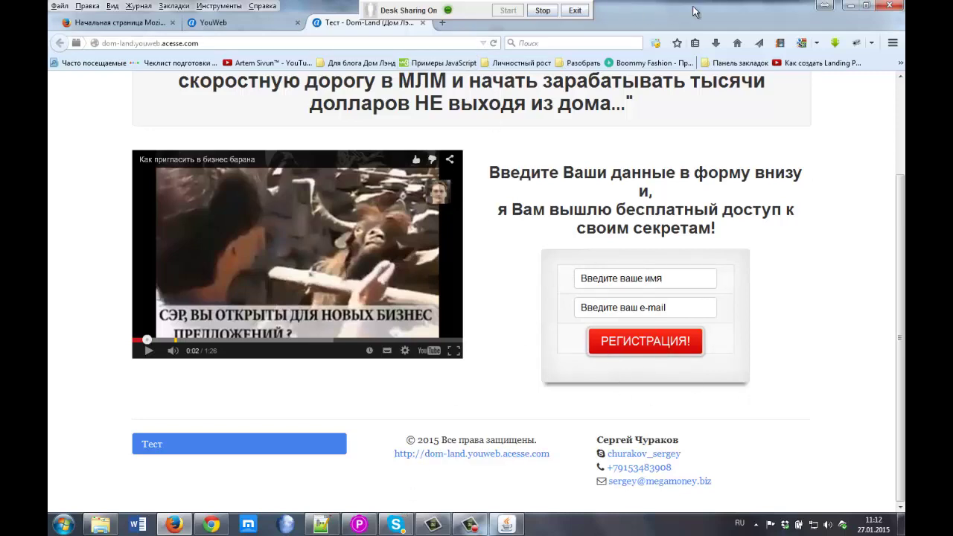
Shrink the Firefox window, switch to the My Meeting Acesse window in Chrome, and review the chat and the attendee list.
left_click_drag(764, 13, 535, 32)
left_click(212, 525)
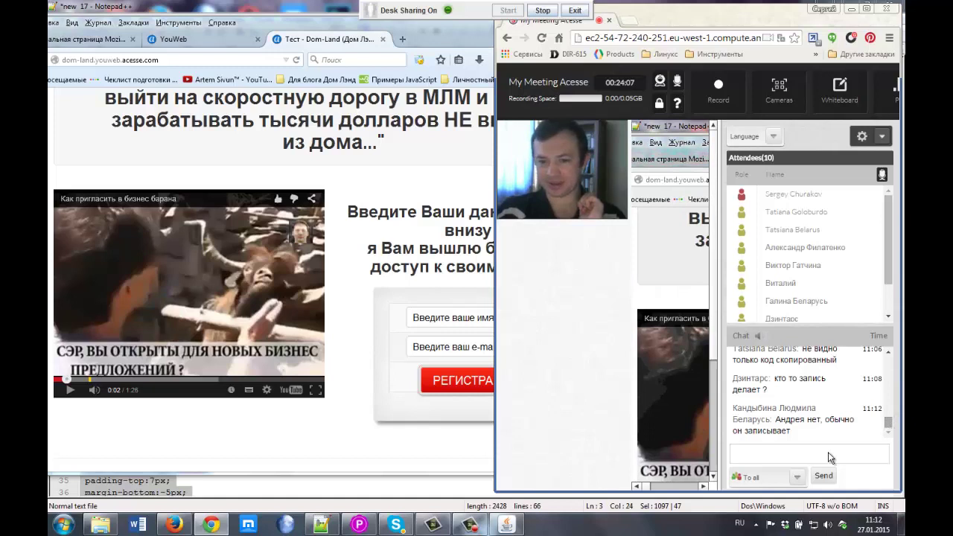
left_click(471, 525)
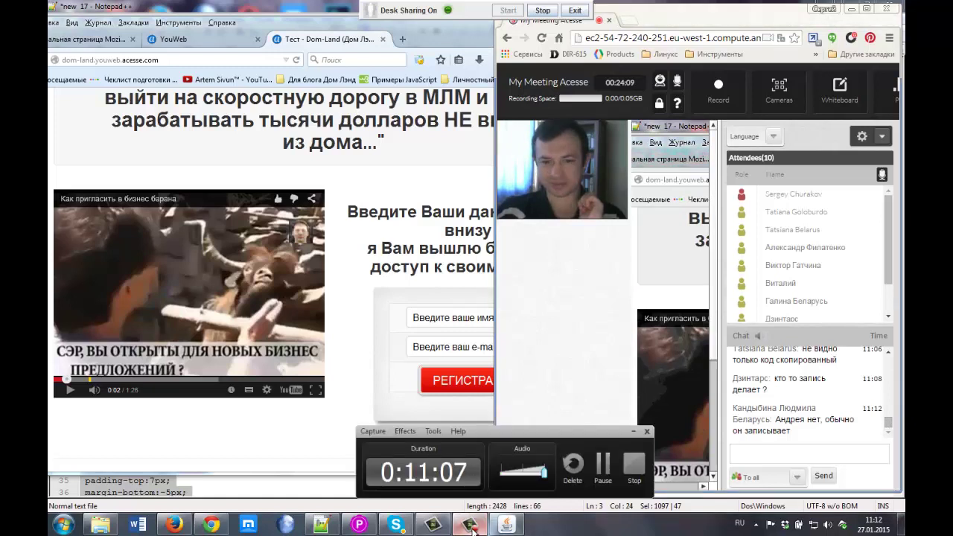
left_click(471, 525)
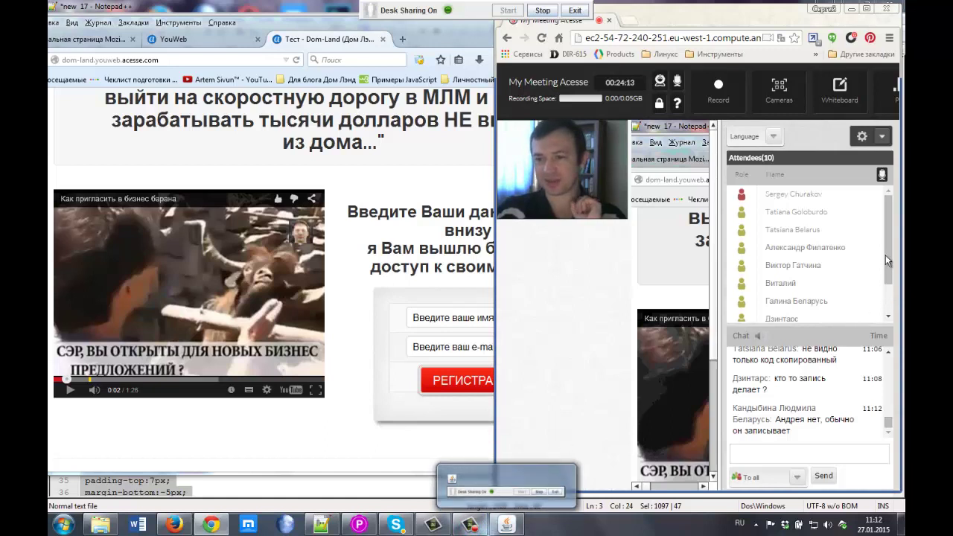
left_click_drag(885, 255, 889, 307)
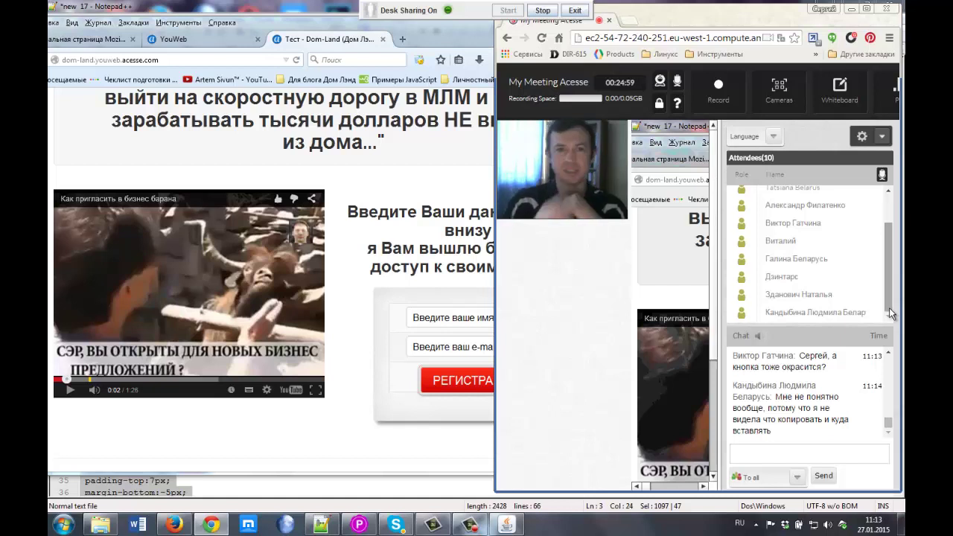
Return to the YouWeb site CSS in Firefox and examine the subscription block's selector and its width value.
left_click(223, 41)
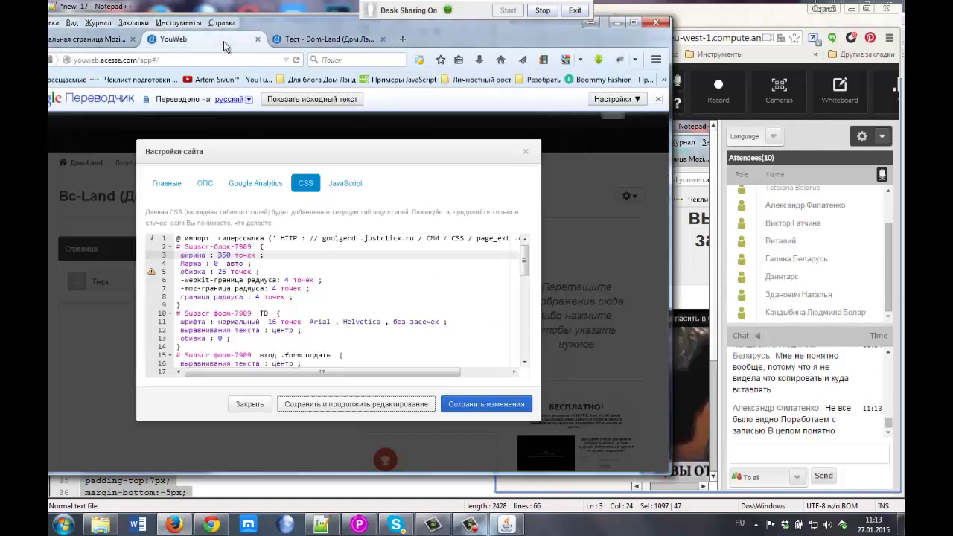
left_click(277, 295)
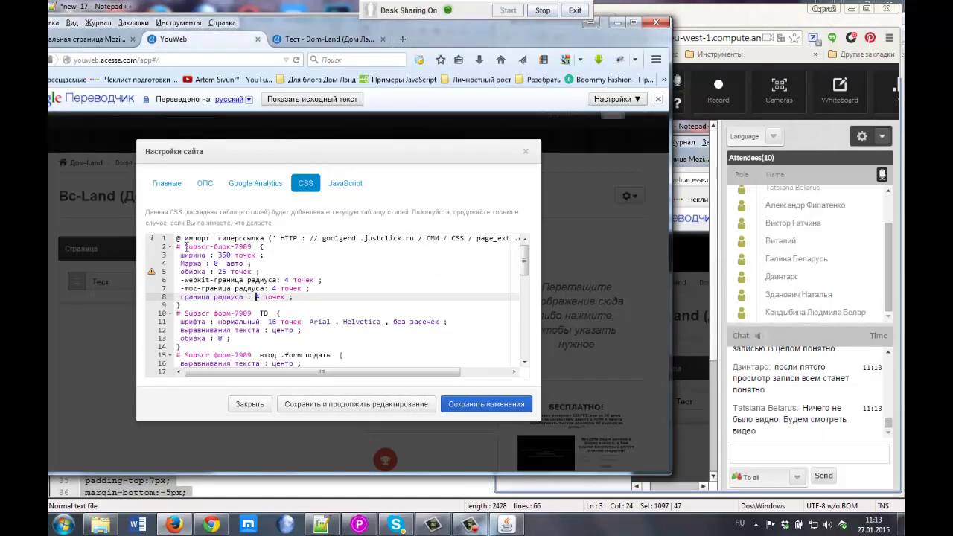
left_click_drag(185, 247, 256, 247)
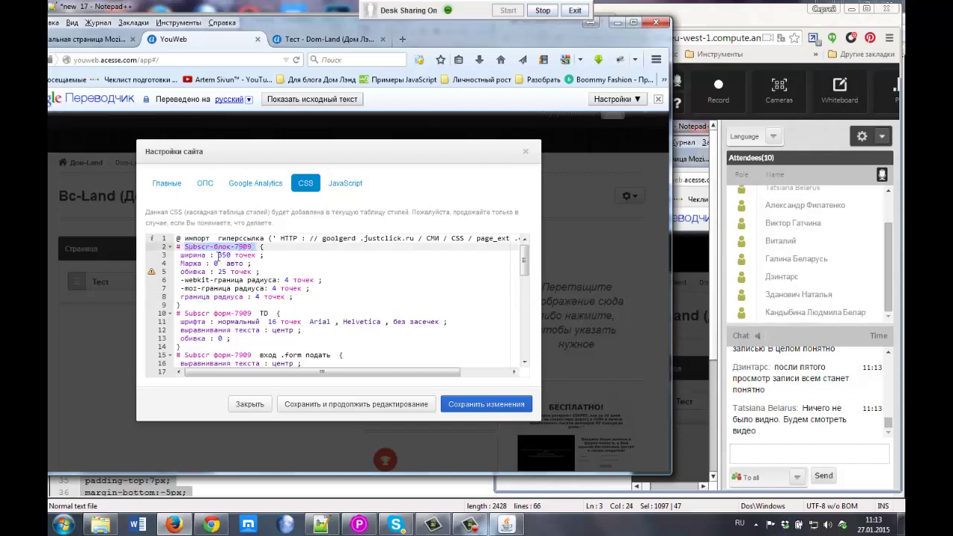
double_click(224, 254)
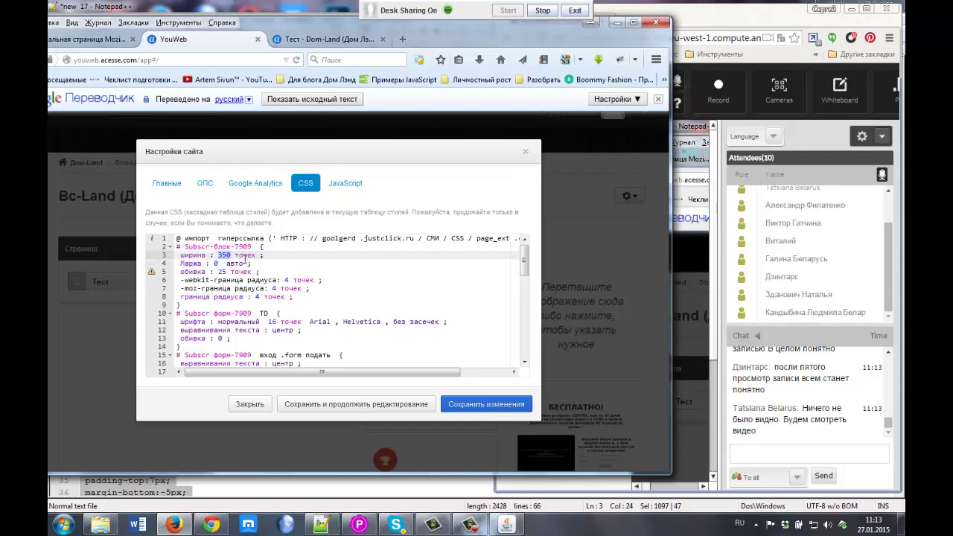
Look through the whole site CSS, from the subscription form's cell and button rules to the text input rule.
scroll(203, 322, "down", 1)
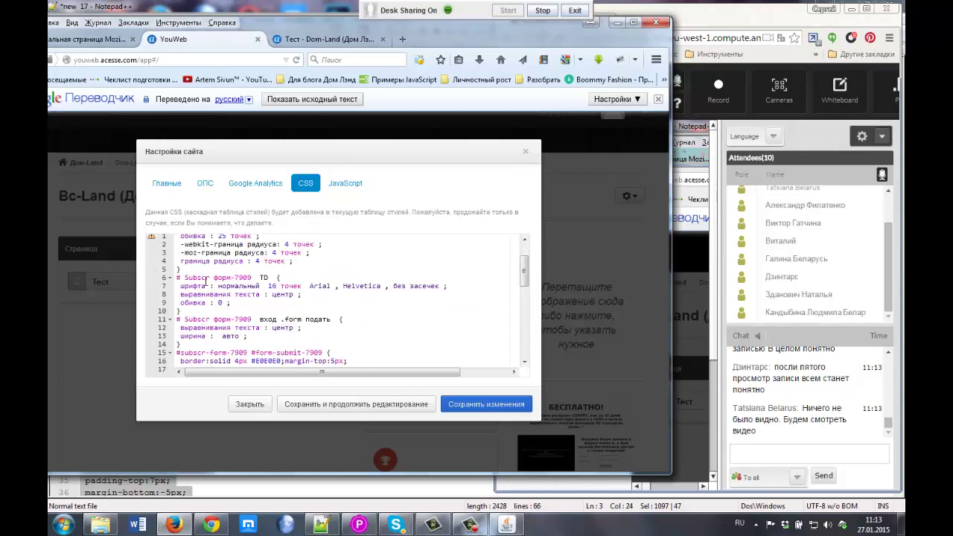
left_click_drag(204, 272, 280, 289)
left_click(219, 342)
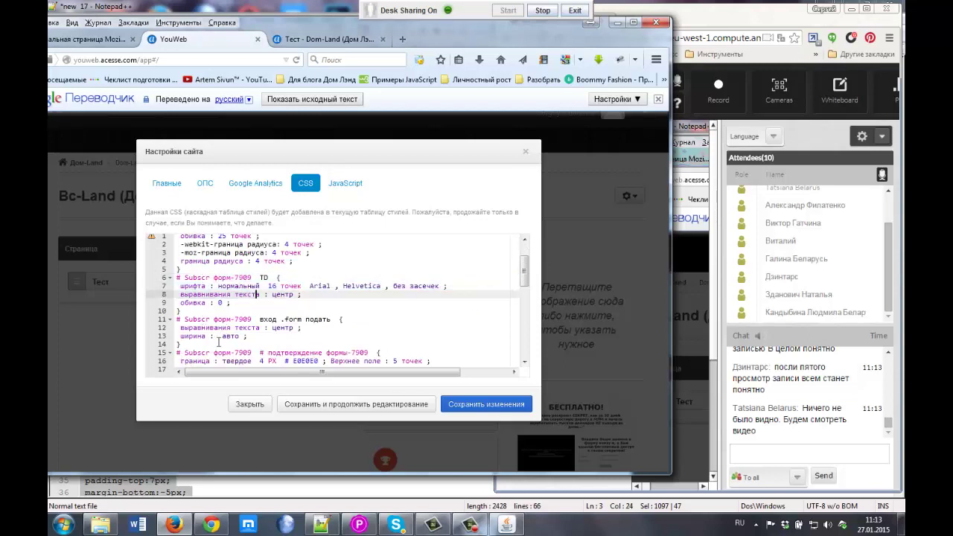
scroll(260, 297, "down", 2)
scroll(260, 298, "up", 1)
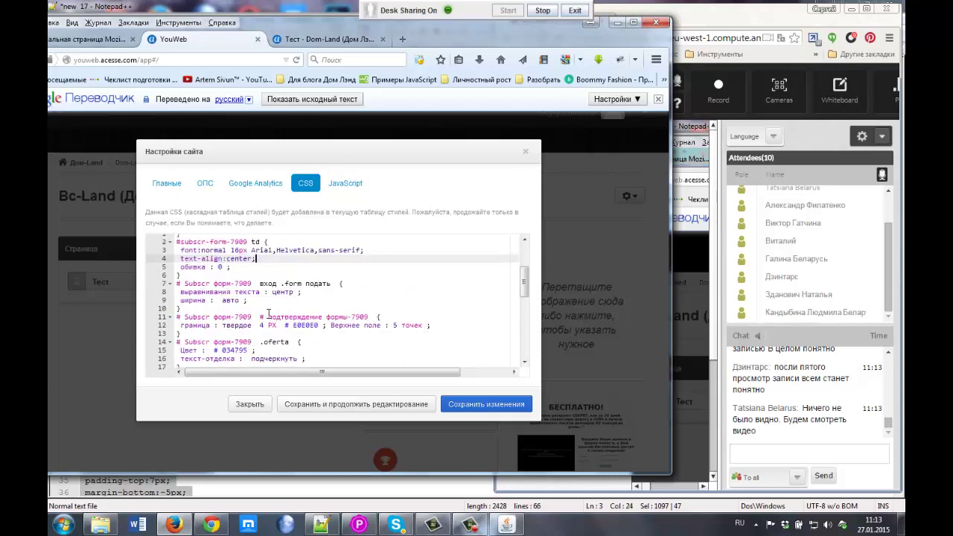
scroll(244, 296, "down", 3)
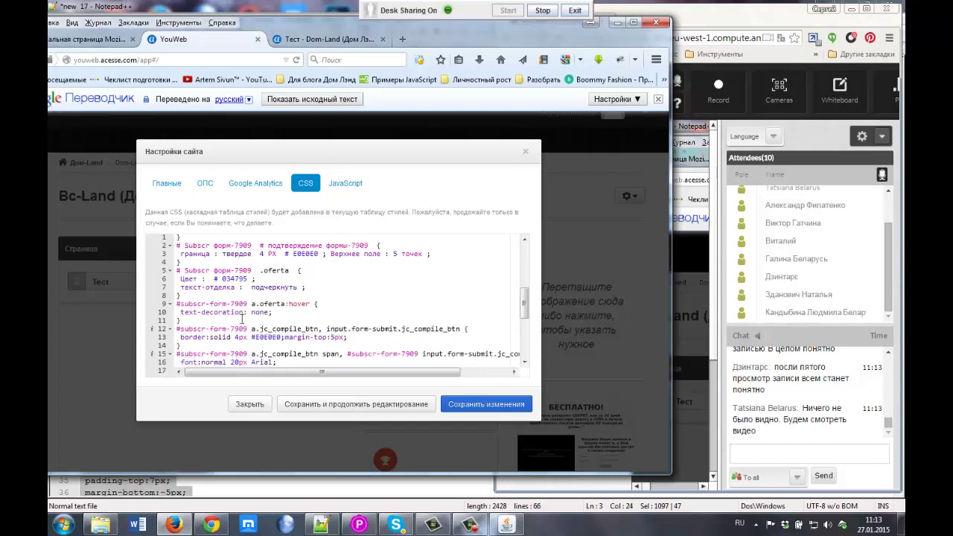
scroll(242, 321, "down", 3)
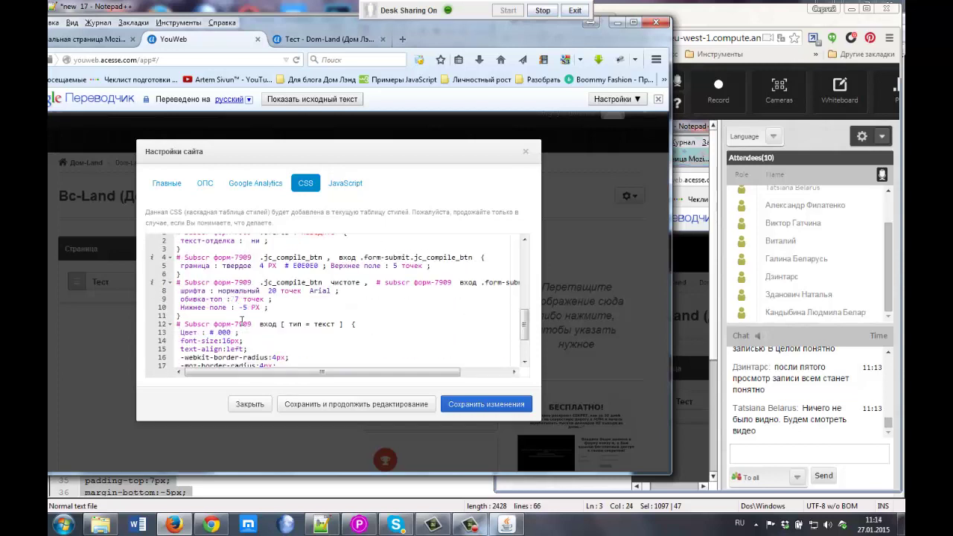
scroll(242, 321, "down", 2)
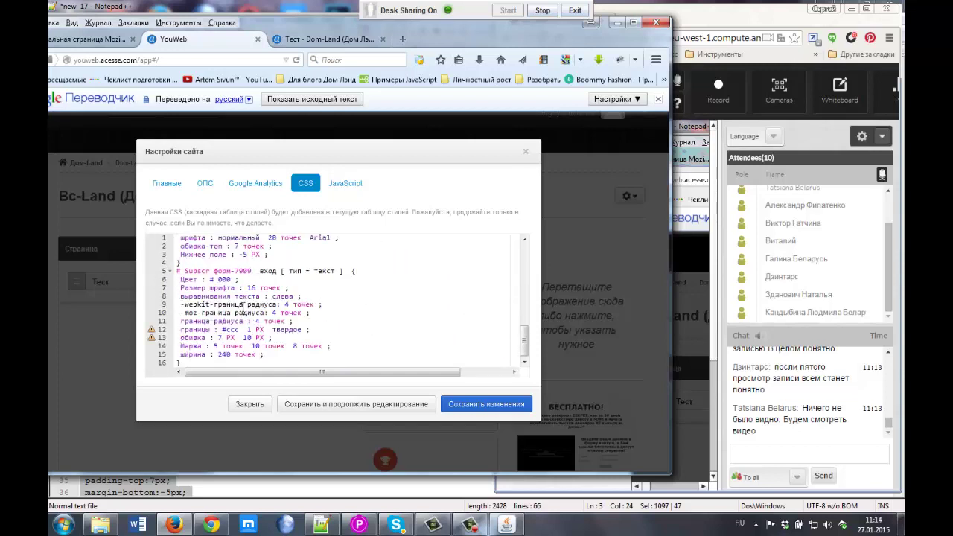
scroll(243, 308, "up", 8)
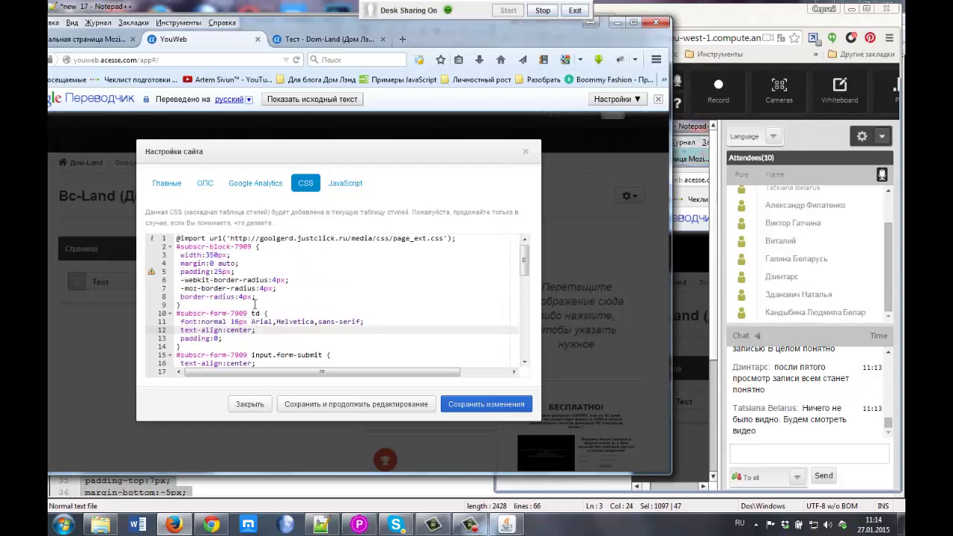
Examine the width and padding properties in the #subscr-block-7909 rule.
left_click(256, 255)
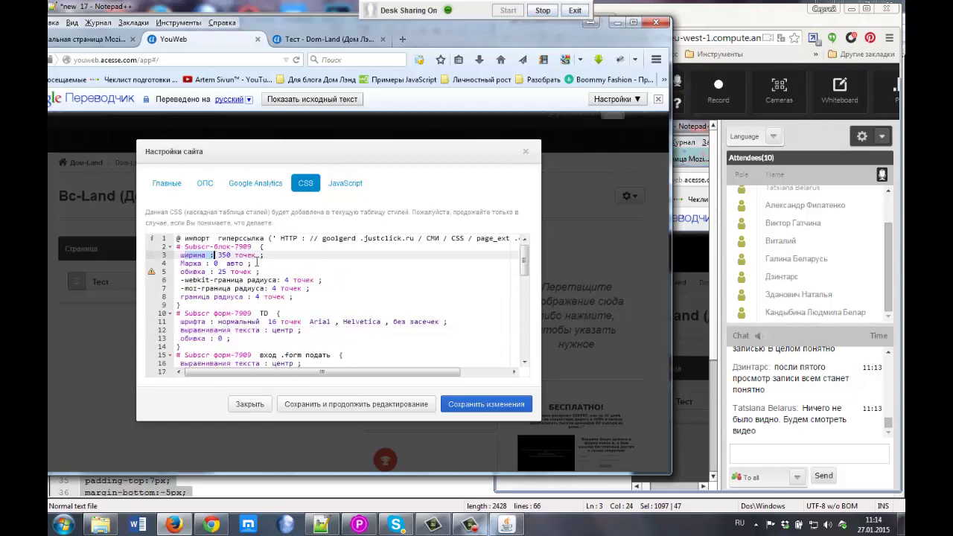
left_click(219, 254)
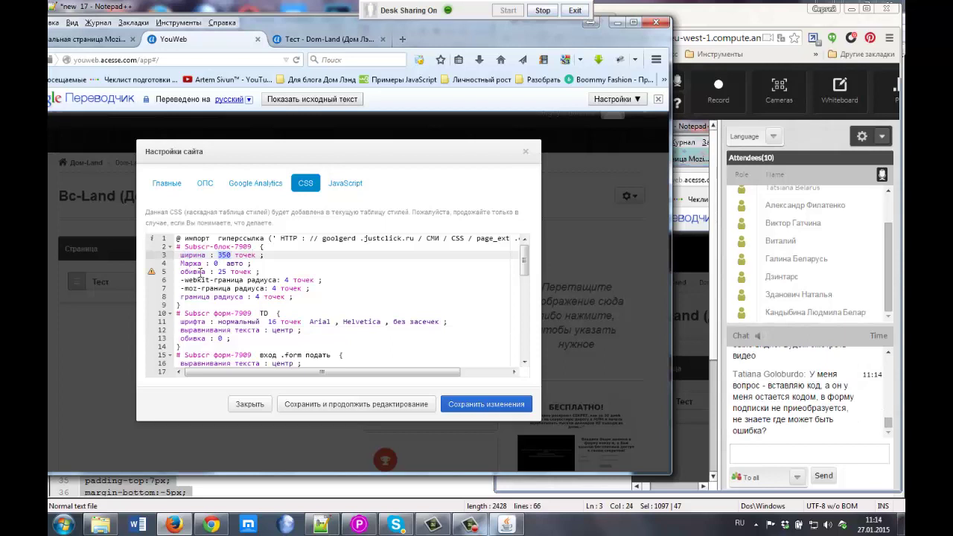
left_click(233, 272)
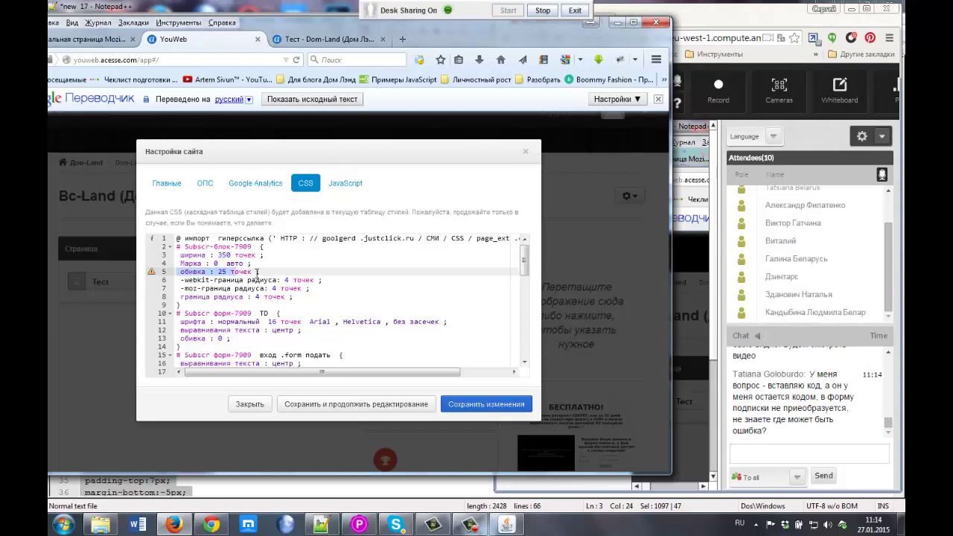
scroll(257, 273, "down", 3)
scroll(257, 289, "up", 3)
Switch to the My Meeting Acesse window in Chrome and read the attendees' recent chat questions.
left_click(889, 424)
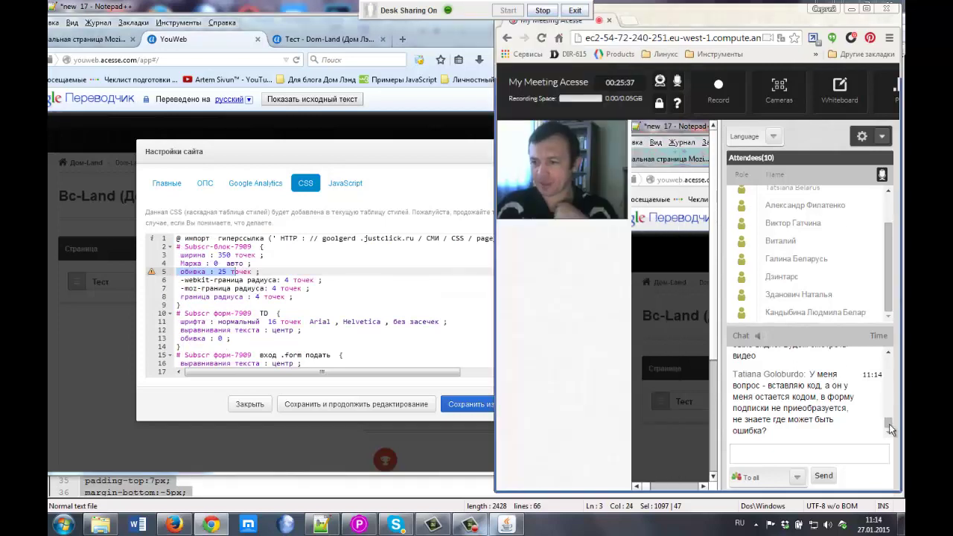
left_click_drag(889, 424, 889, 411)
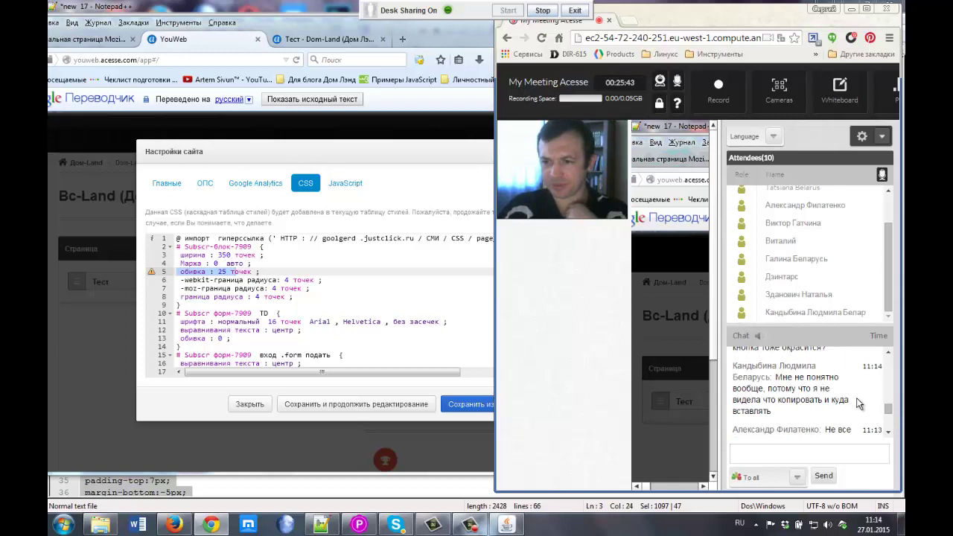
scroll(857, 403, "up", 1)
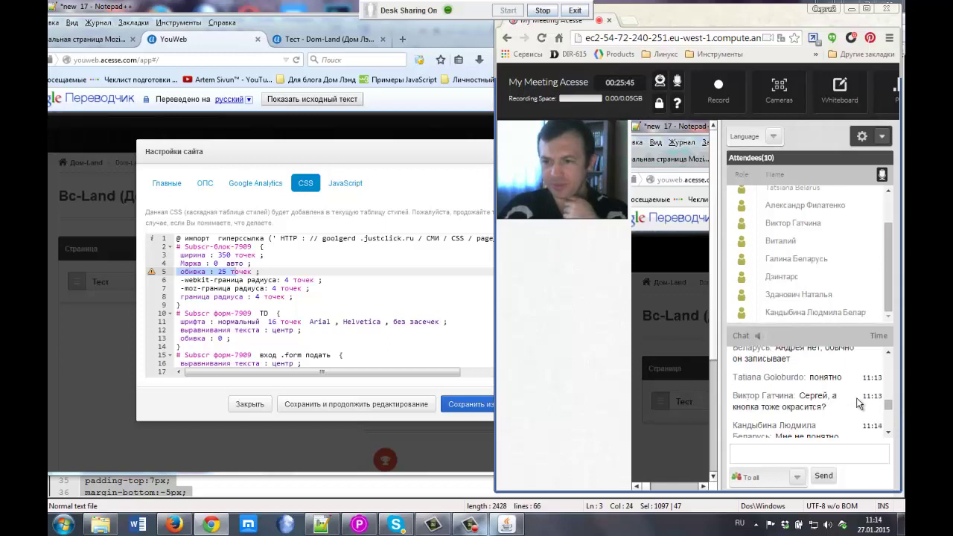
left_click(888, 431)
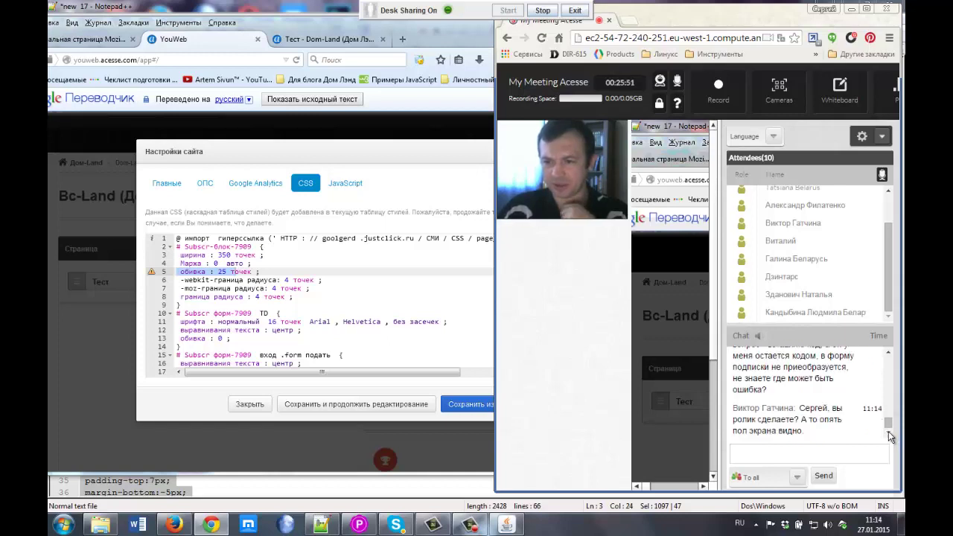
scroll(889, 419, "up", 3)
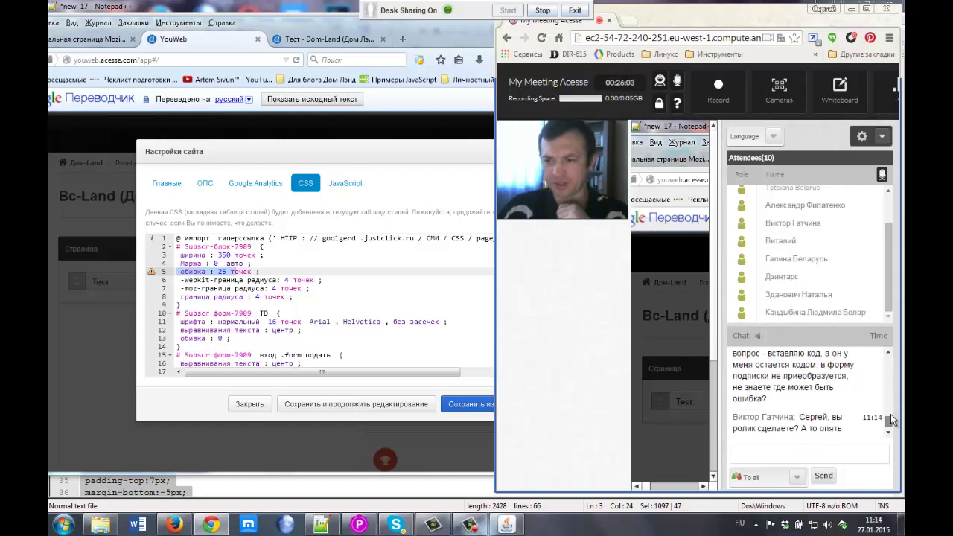
scroll(890, 419, "up", 1)
scroll(892, 417, "down", 1)
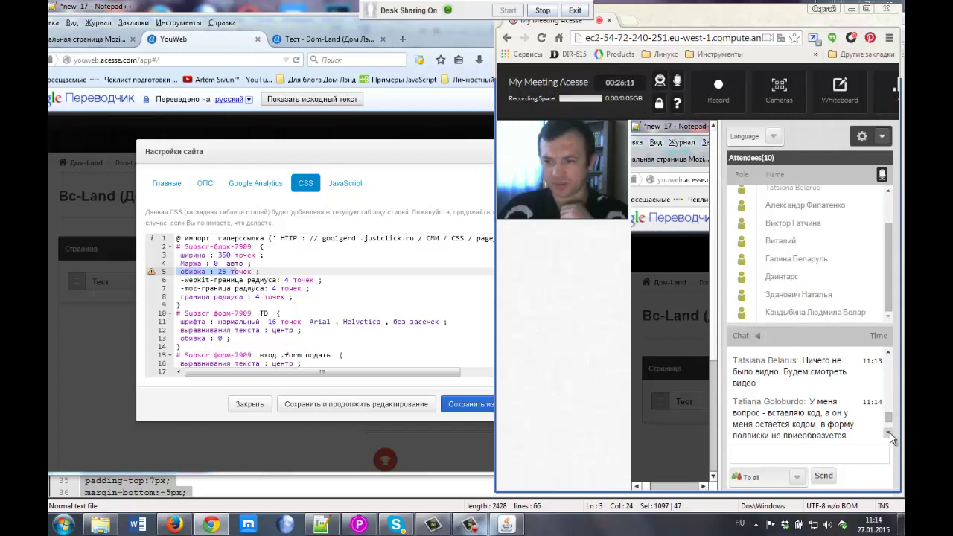
left_click(888, 433)
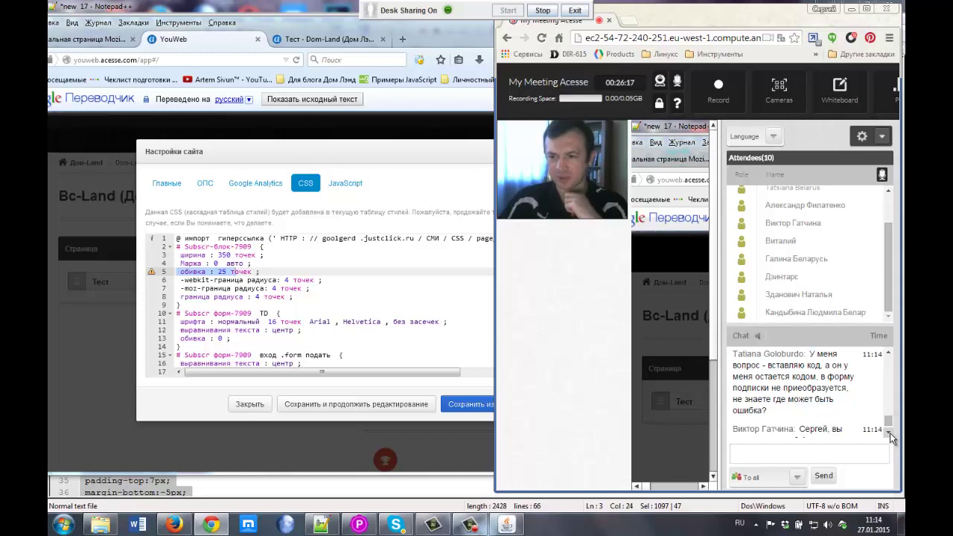
left_click(888, 432)
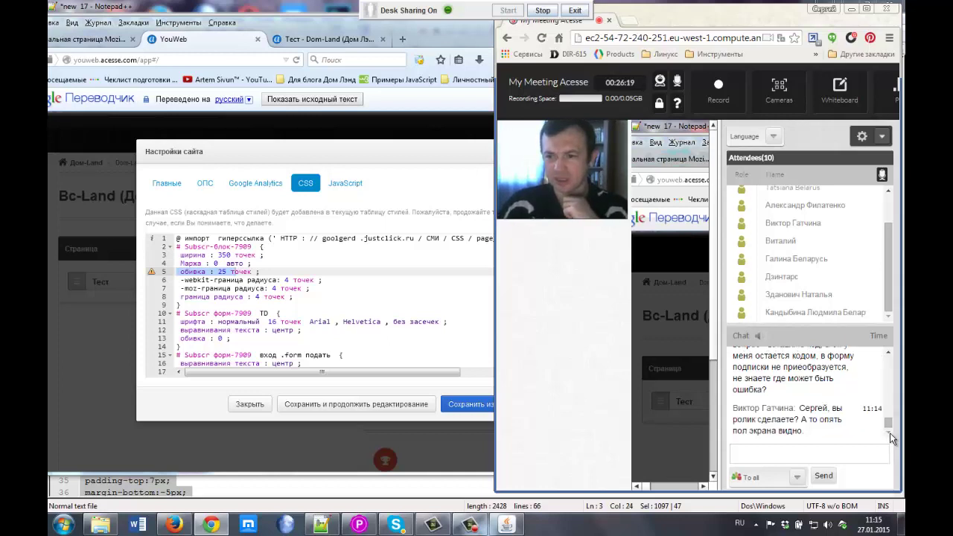
left_click(889, 353)
Return to YouWeb in Firefox, close the site settings, and open the Тест page in the page editor.
left_click(221, 39)
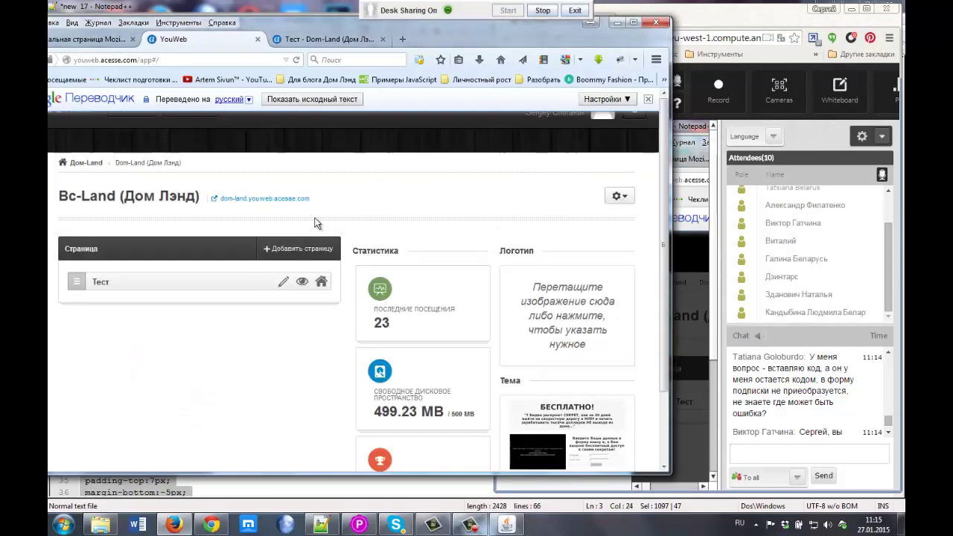
left_click(525, 151)
left_click_drag(327, 32, 382, 47)
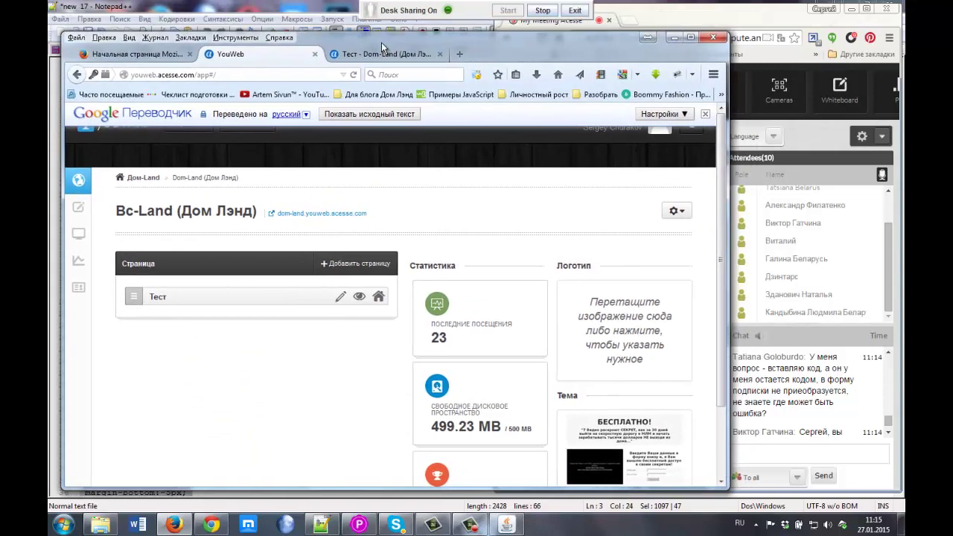
left_click(77, 211)
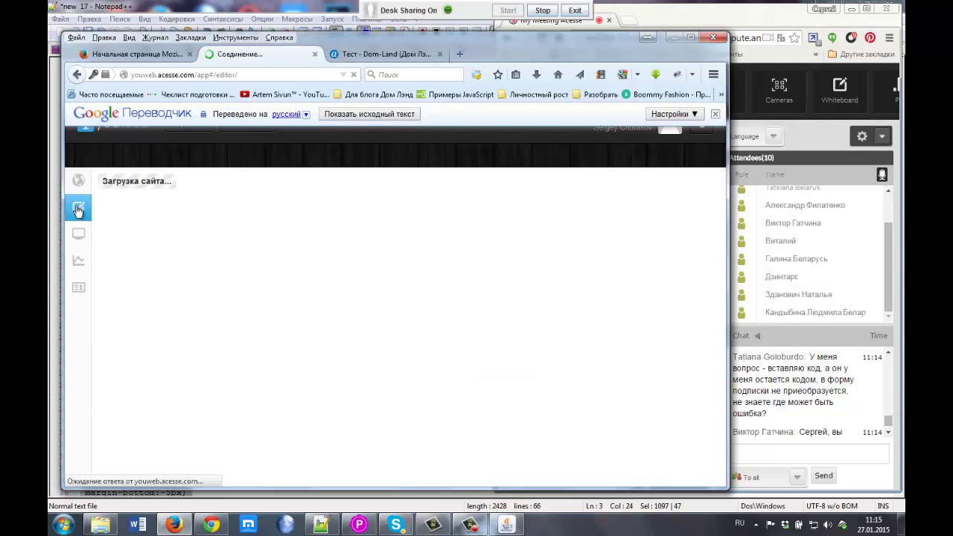
left_click_drag(363, 45, 347, 14)
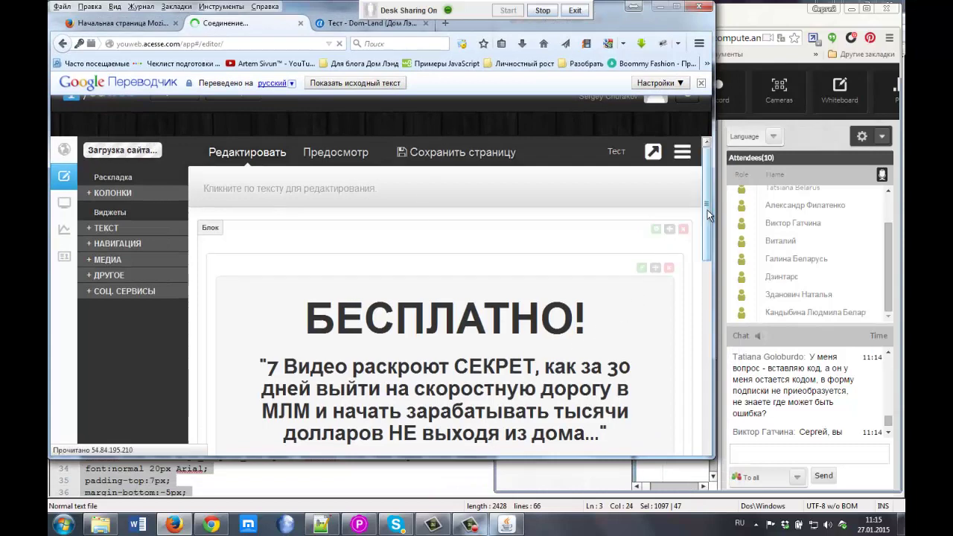
Add a Текст widget between the heading and the registration form on the Тест page.
left_click_drag(705, 285, 709, 346)
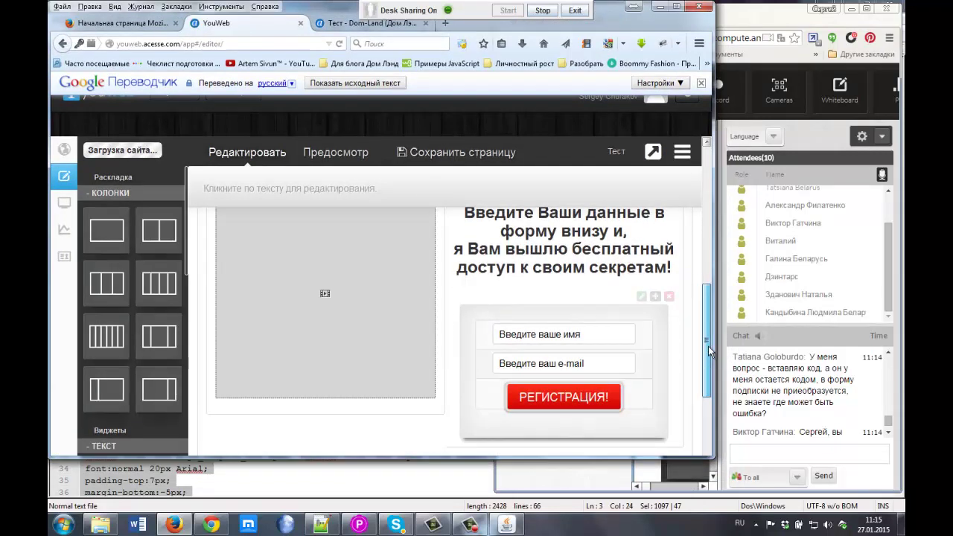
scroll(192, 286, "down", 5)
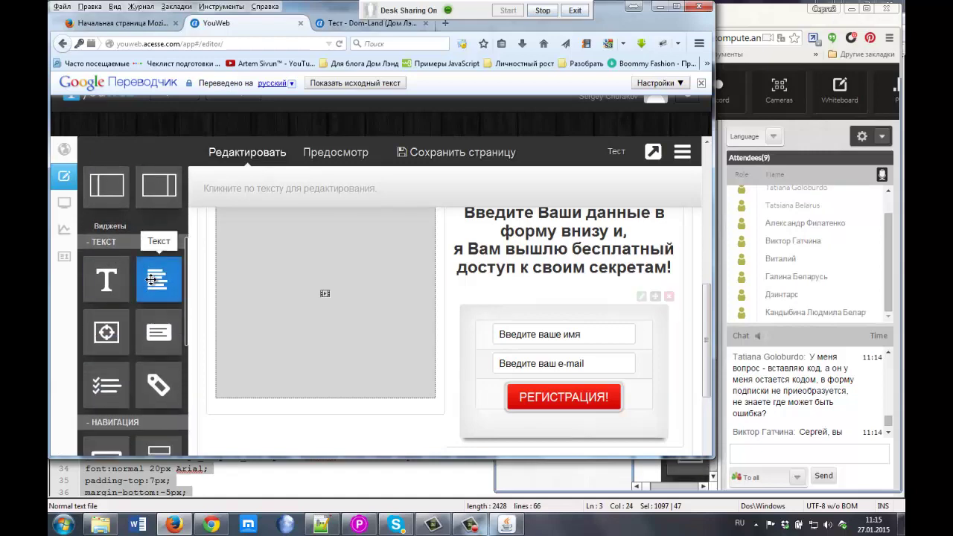
left_click_drag(151, 279, 488, 286)
Clear all the placeholder text from the new text widget.
left_click(497, 394)
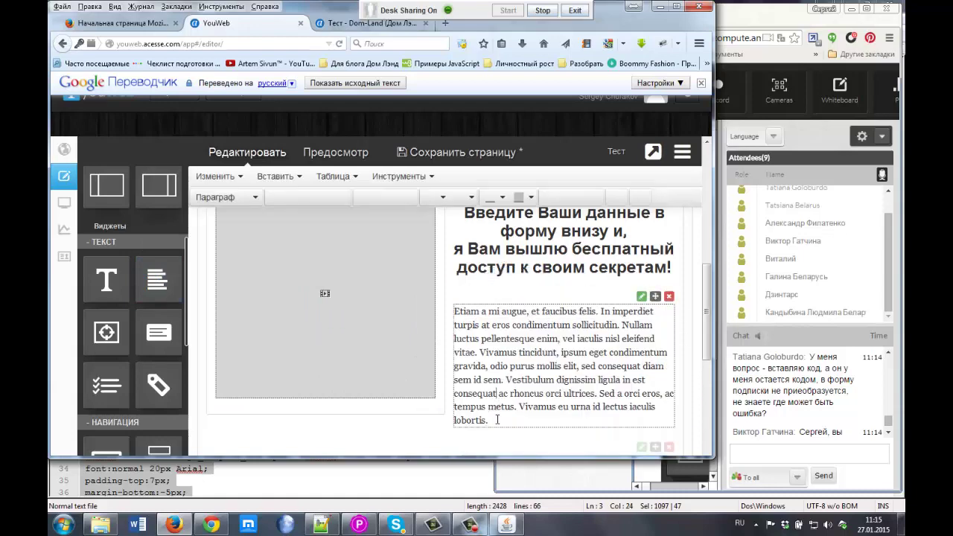
left_click(502, 420, "shift")
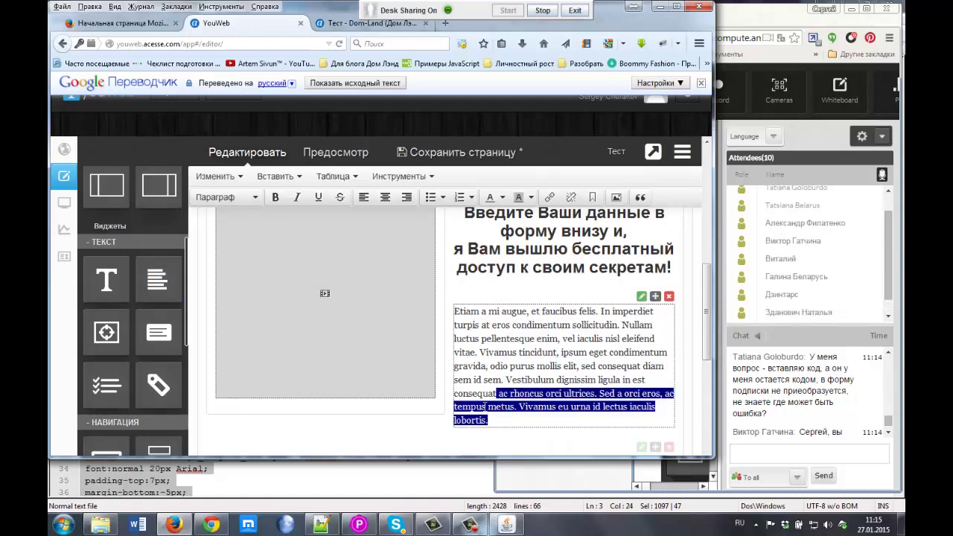
key("shift+Up")
key("shift+Up")
key("shift+Up")
key("shift+Up")
key("shift+Up")
key("shift+Up")
key("shift+Up")
key("shift+Up")
left_click_drag(497, 420, 453, 306)
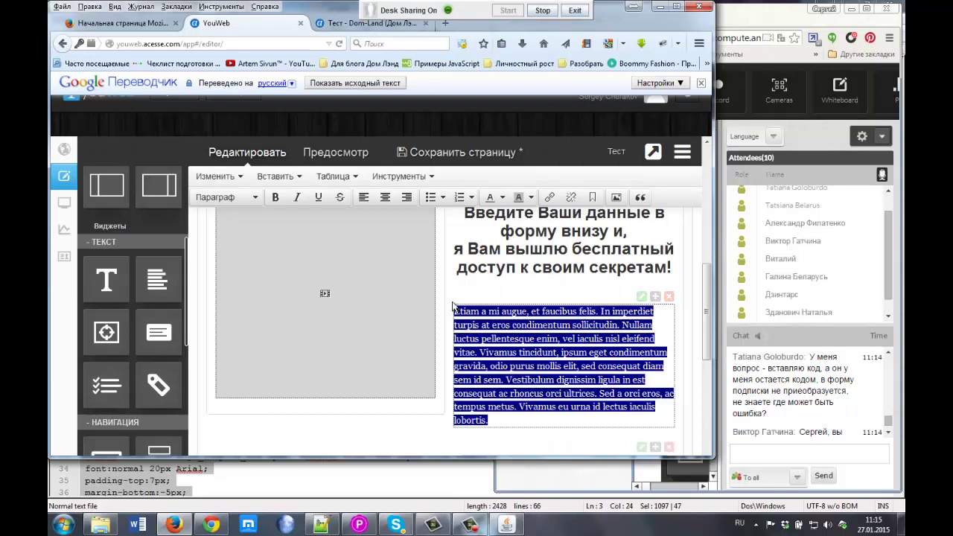
key("ctrl+v")
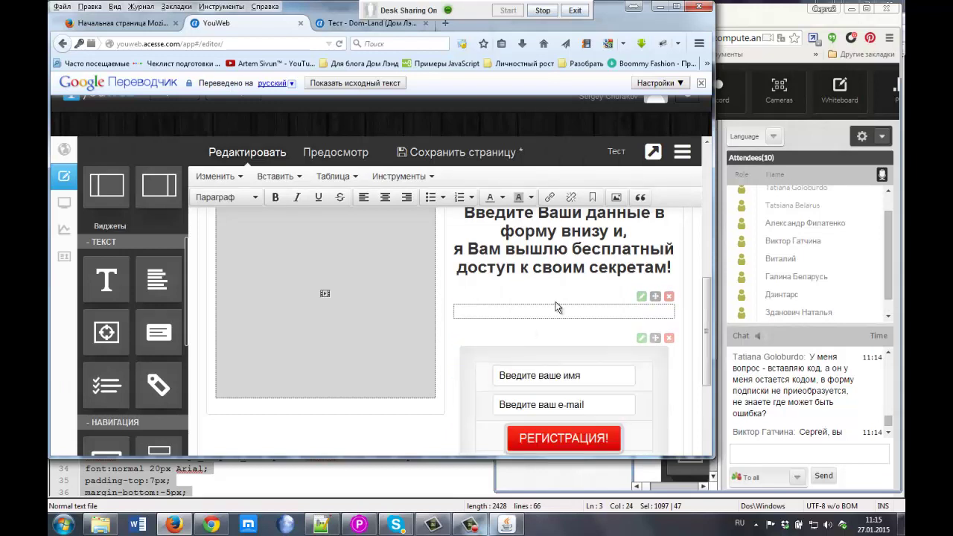
Set the empty text widget's alignment to По центру.
left_click(641, 297)
mouse_move(592, 357)
mouse_move(596, 340)
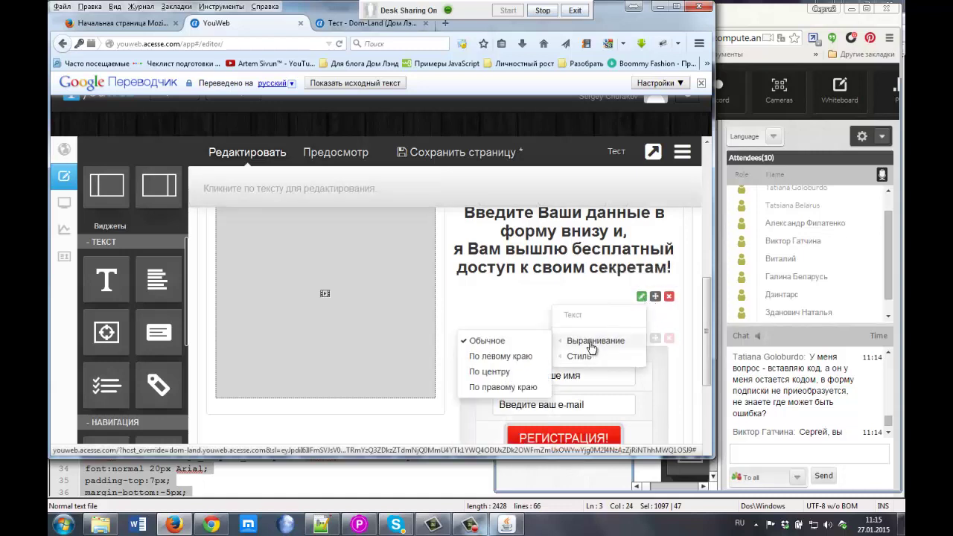
left_click(497, 367)
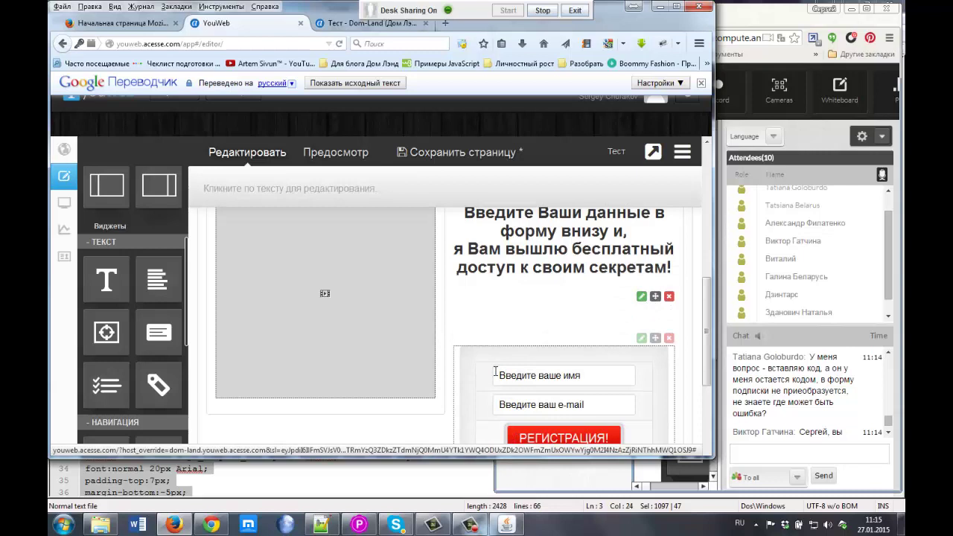
Open the empty text widget's source code editor to show where form code goes, and cancel without entering anything.
left_click(566, 310)
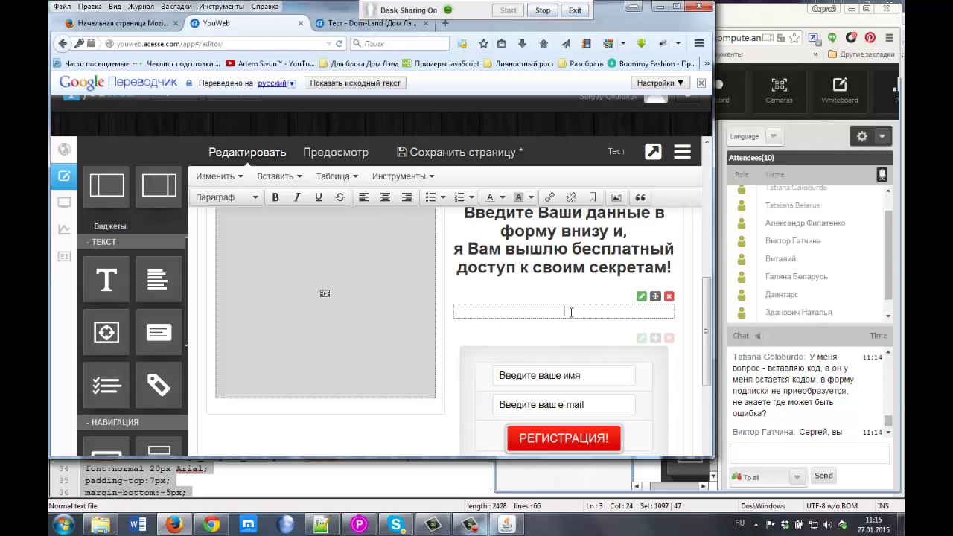
left_click(403, 177)
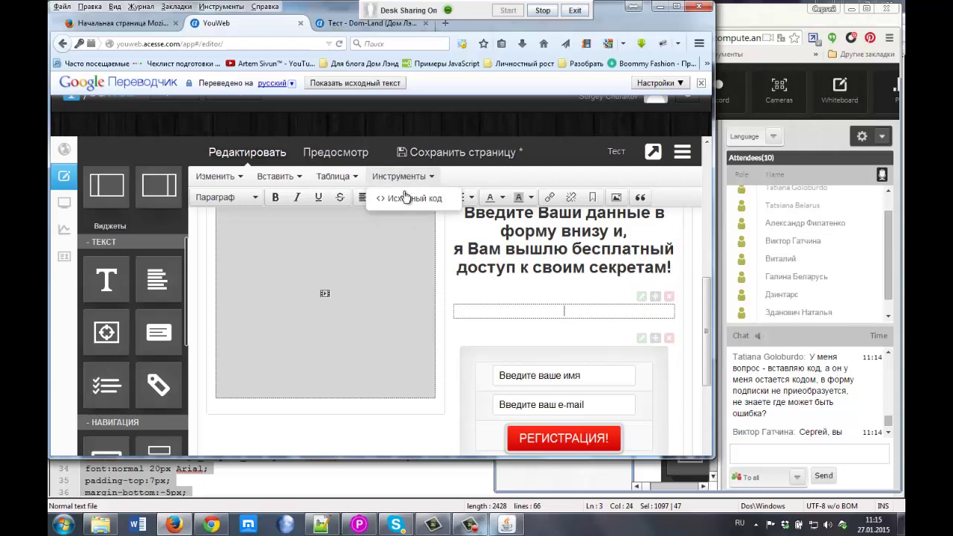
left_click(438, 203)
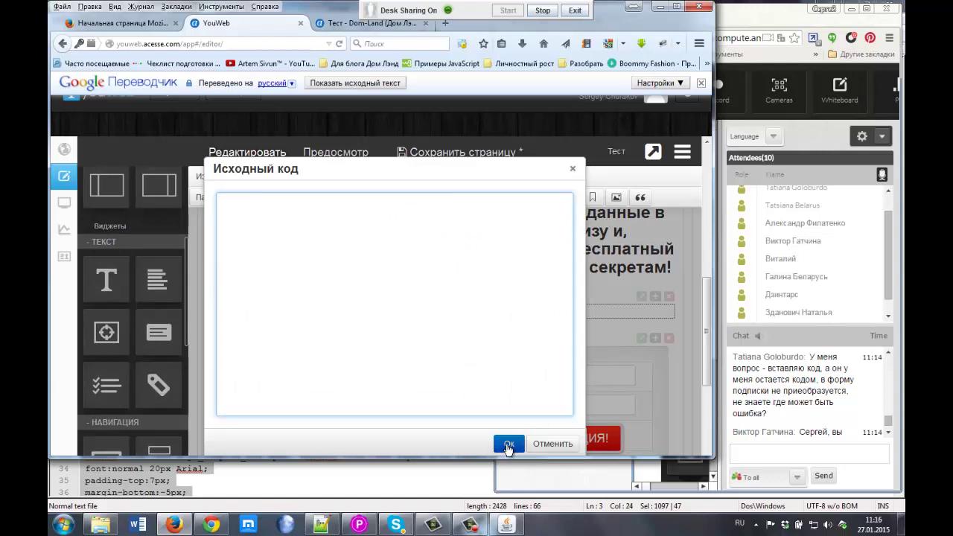
left_click(550, 444)
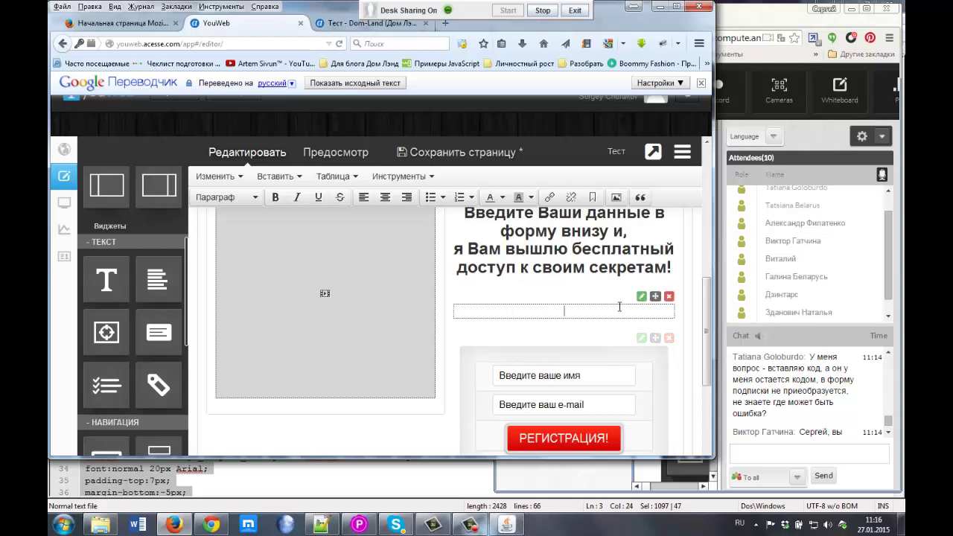
Switch to the meeting window and read the attendees' latest chat questions about the funnel page and the site theme.
left_click(878, 423)
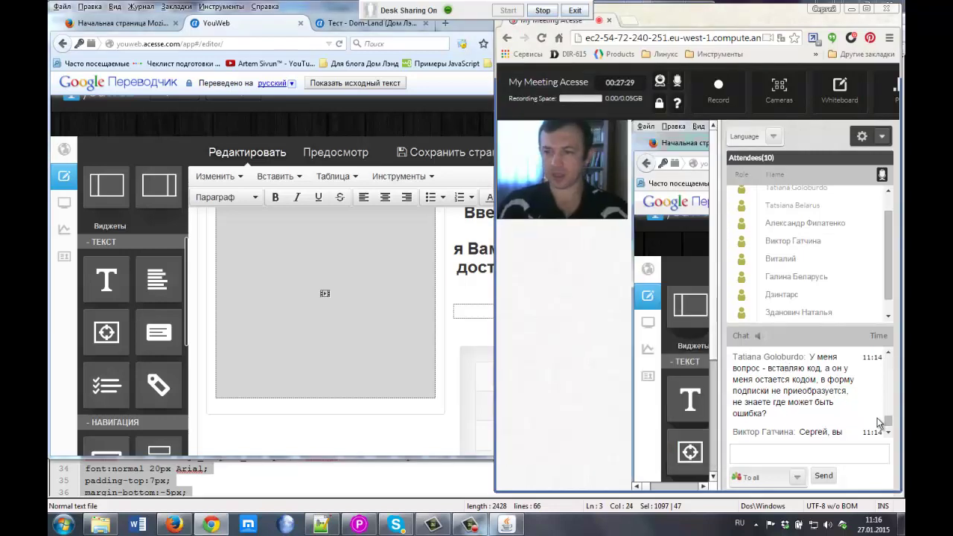
scroll(890, 422, "down", 2)
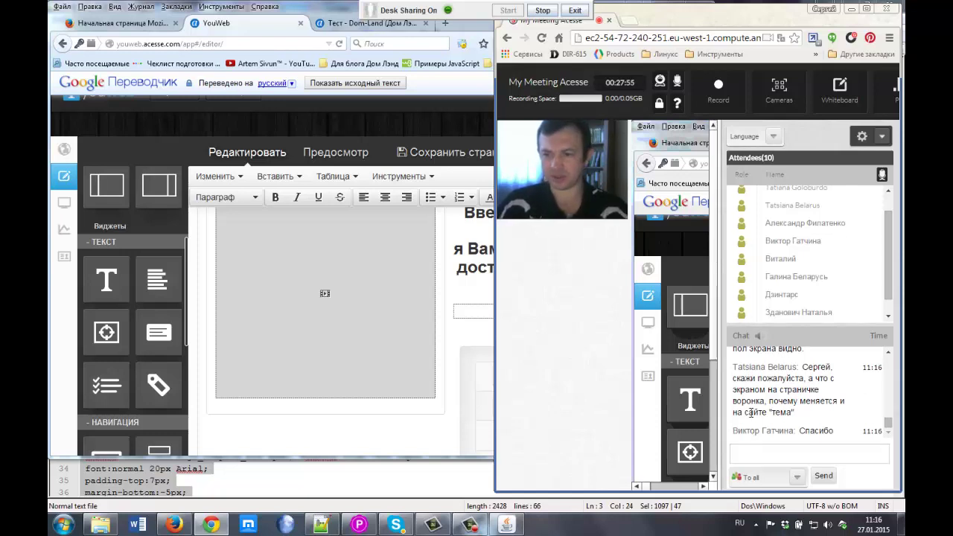
left_click_drag(745, 414, 800, 418)
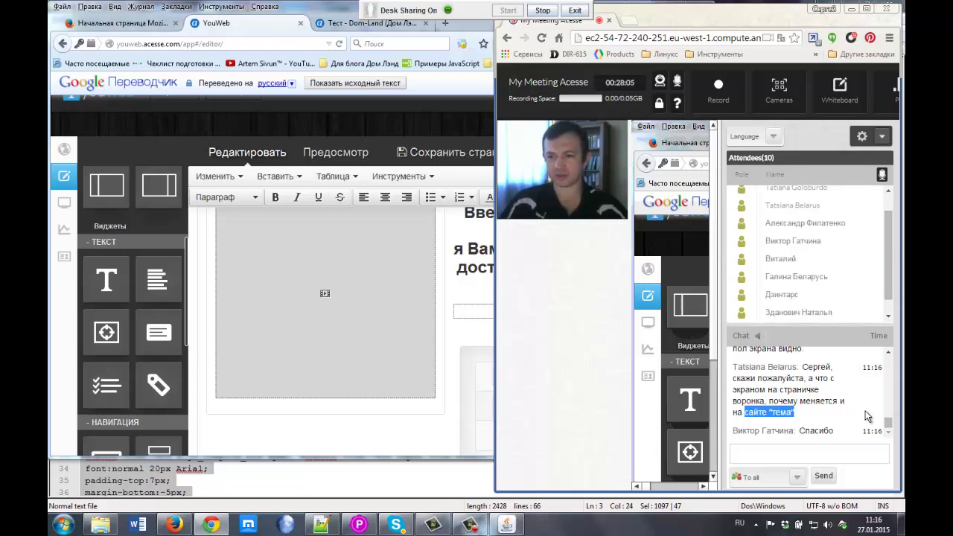
left_click(852, 409)
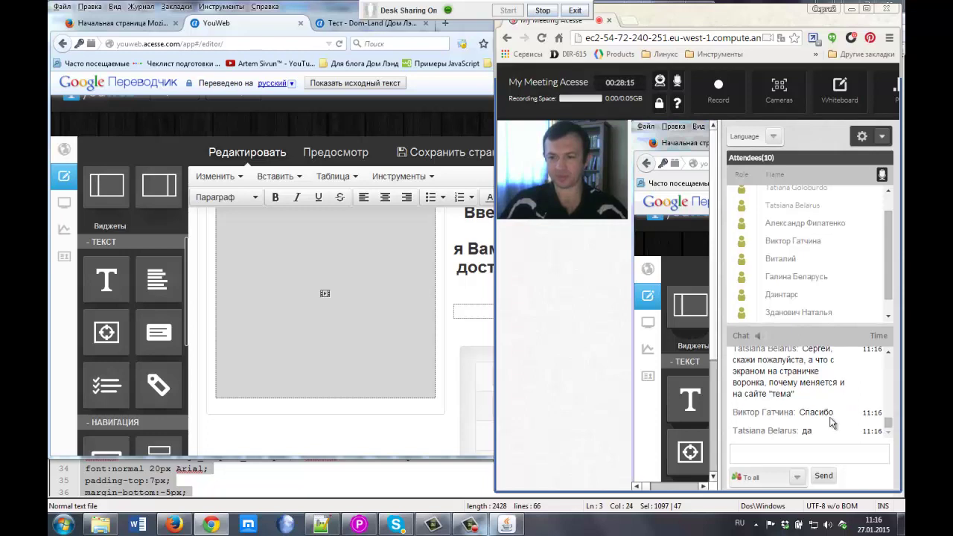
scroll(794, 384, "up", 2)
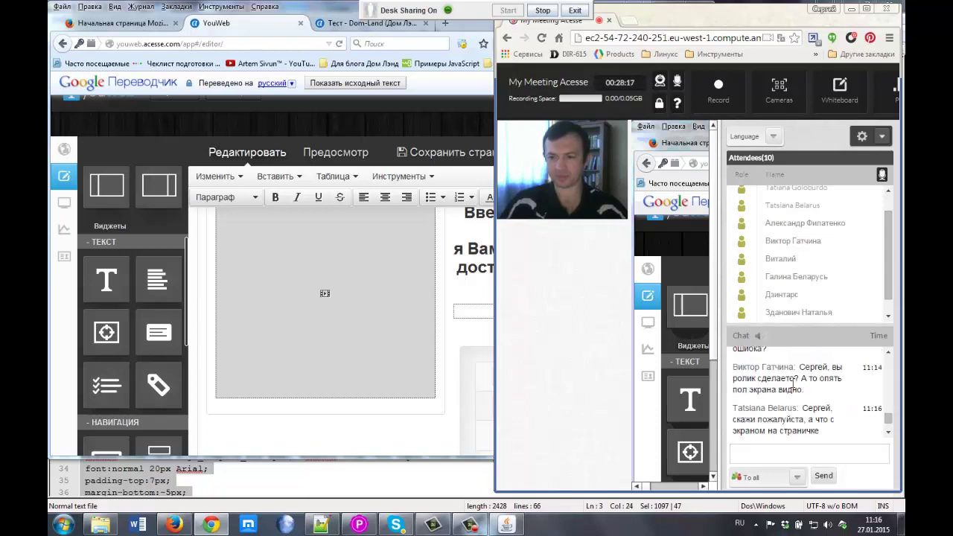
scroll(793, 384, "down", 2)
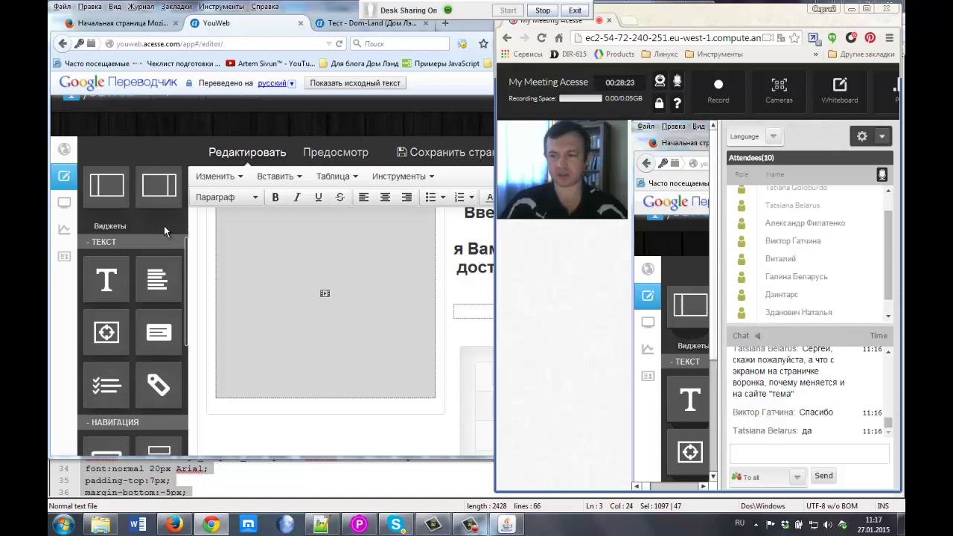
Look through the Dom-Land site's Тема gallery and return to the meeting chat.
left_click(64, 202)
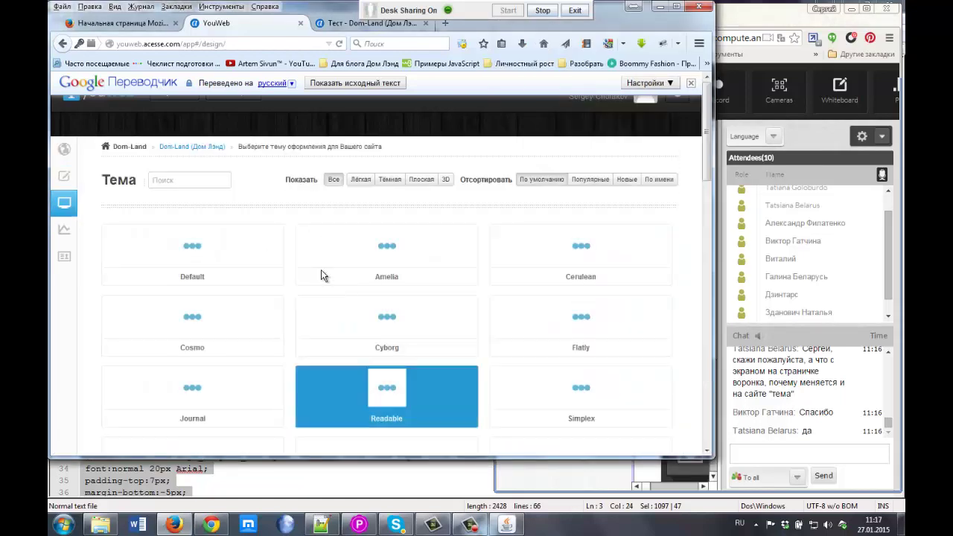
mouse_move(331, 314)
scroll(449, 345, "down", 5)
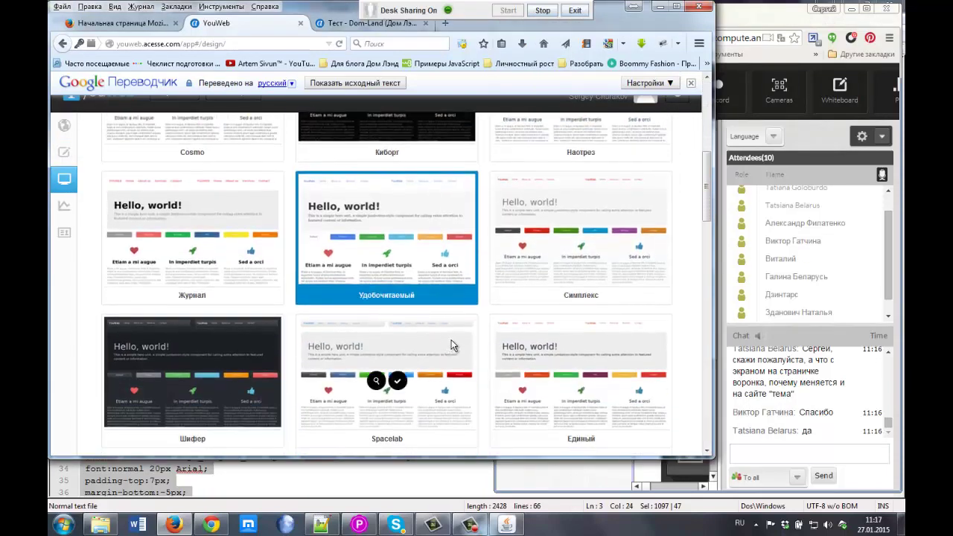
scroll(449, 342, "down", 3)
scroll(454, 342, "up", 5)
scroll(454, 343, "up", 3)
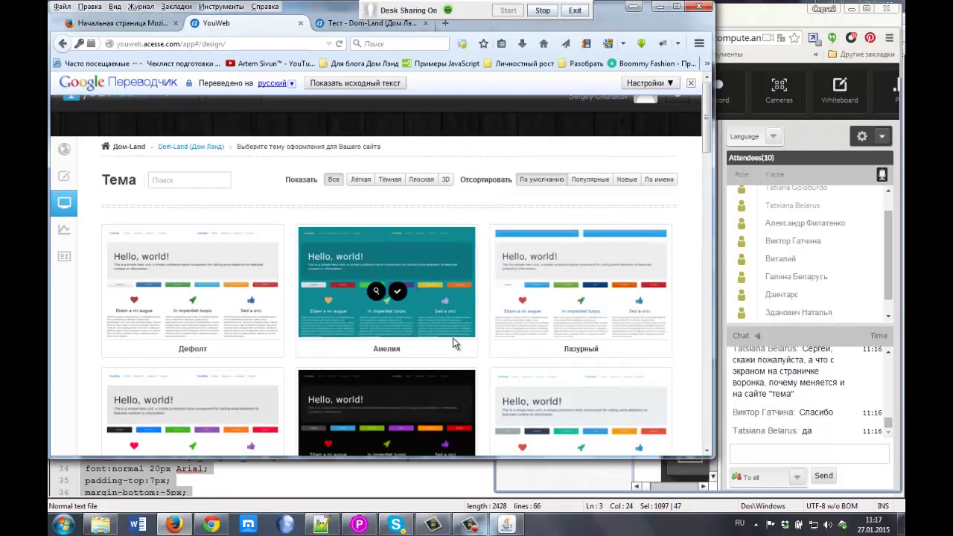
left_click(834, 408)
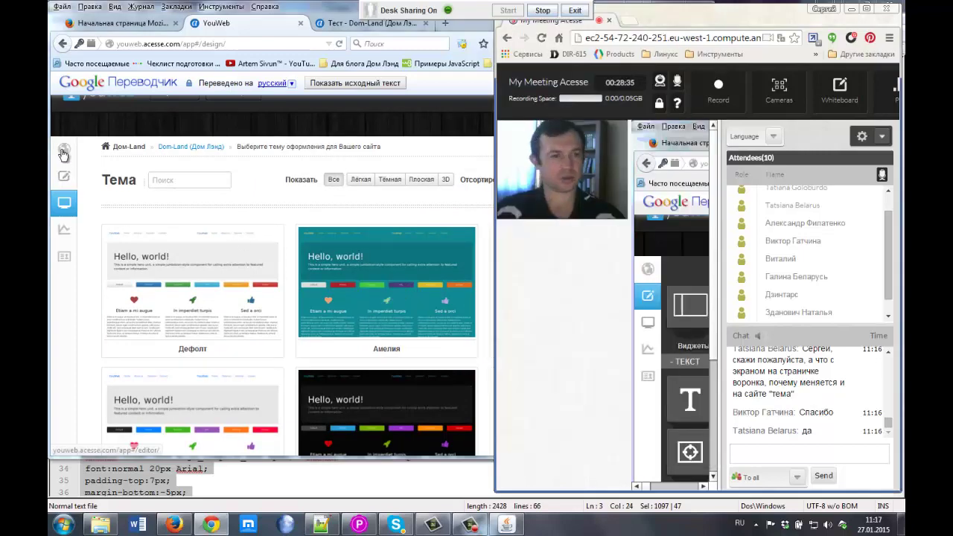
Open the Dom-Land site's Настройки сайта dialog in YouWeb and restore the page's original untranslated text.
left_click(65, 177)
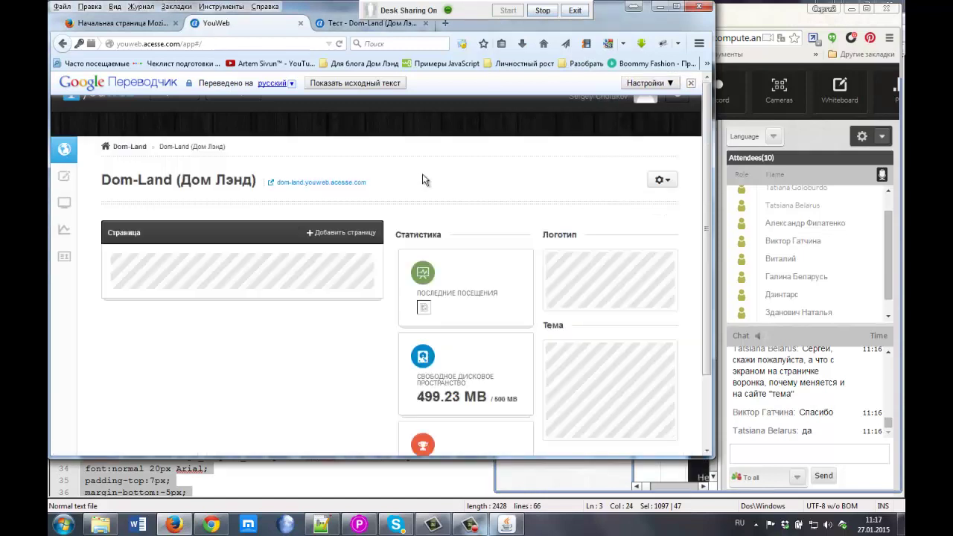
left_click(659, 182)
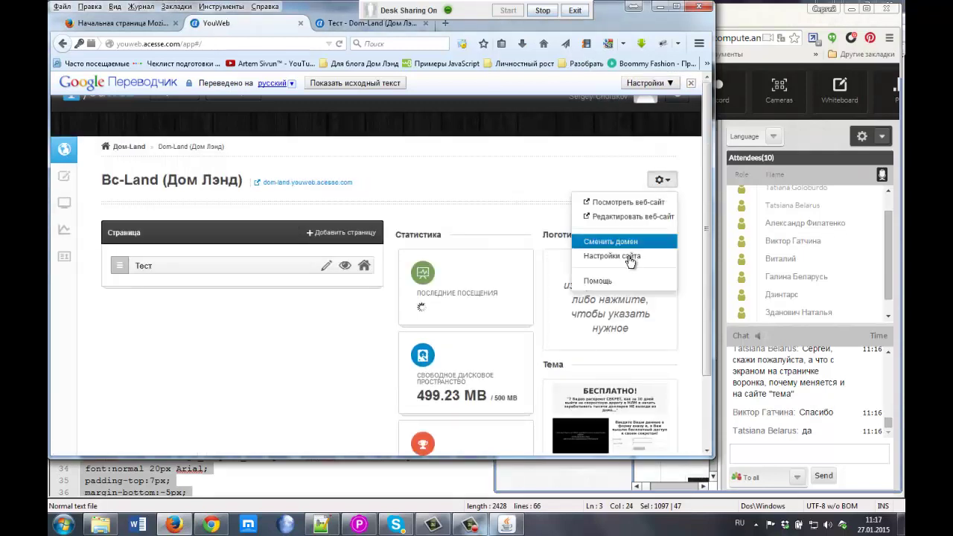
mouse_move(628, 261)
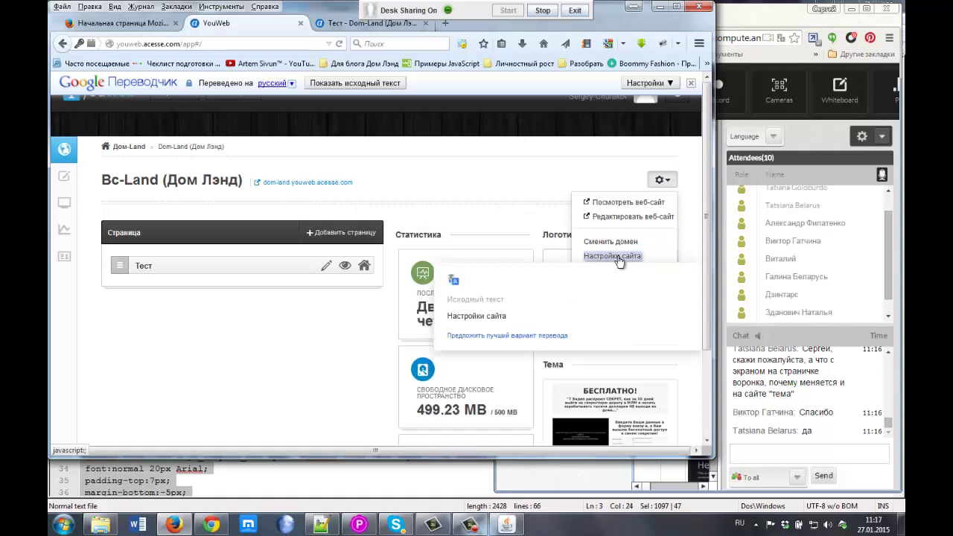
left_click(624, 257)
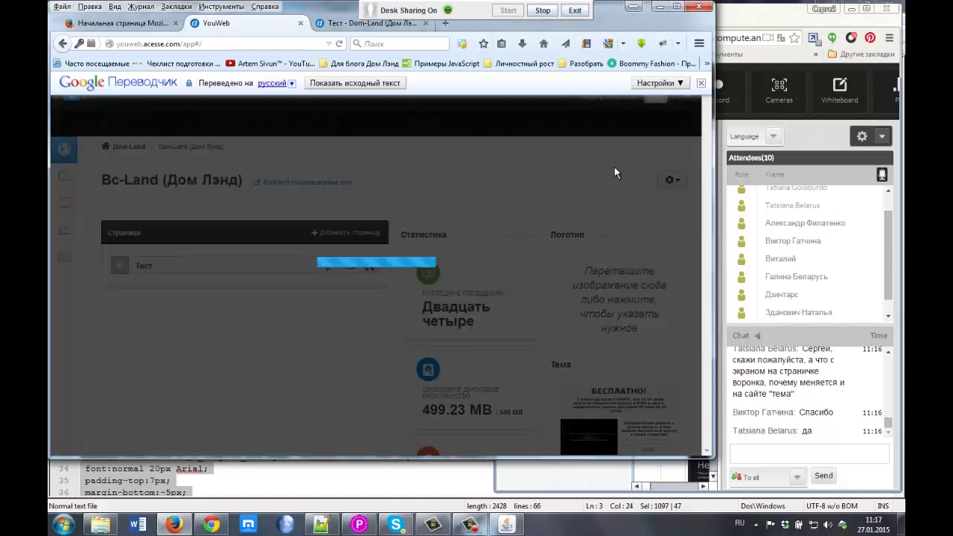
left_click(364, 86)
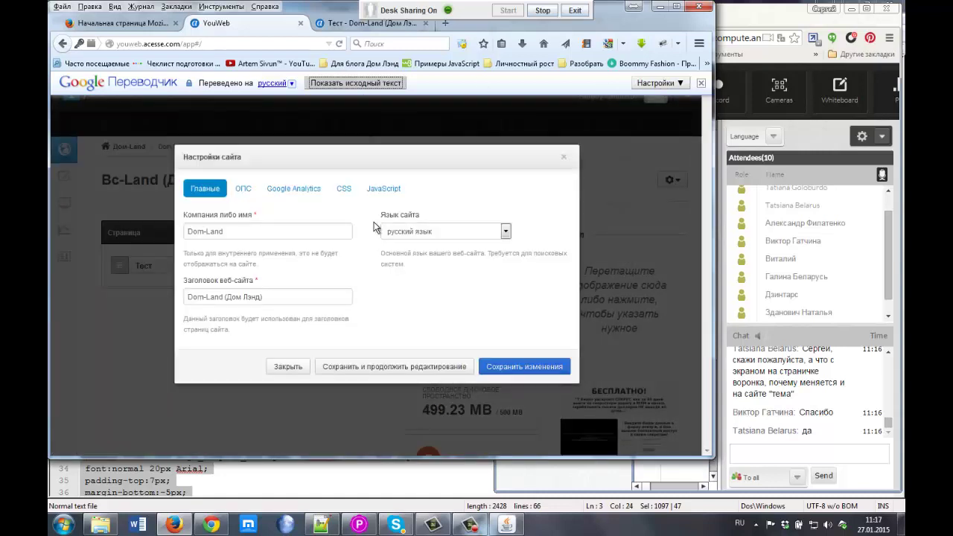
triple_click(298, 152)
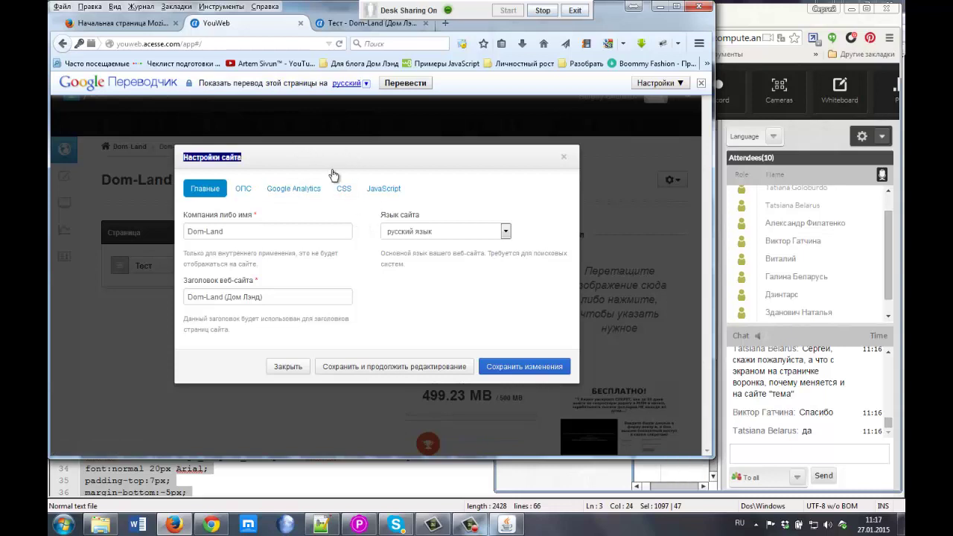
Examine the JavaScript and CSS code sections of the site settings, dismissing the Google translation bar.
left_click(385, 190)
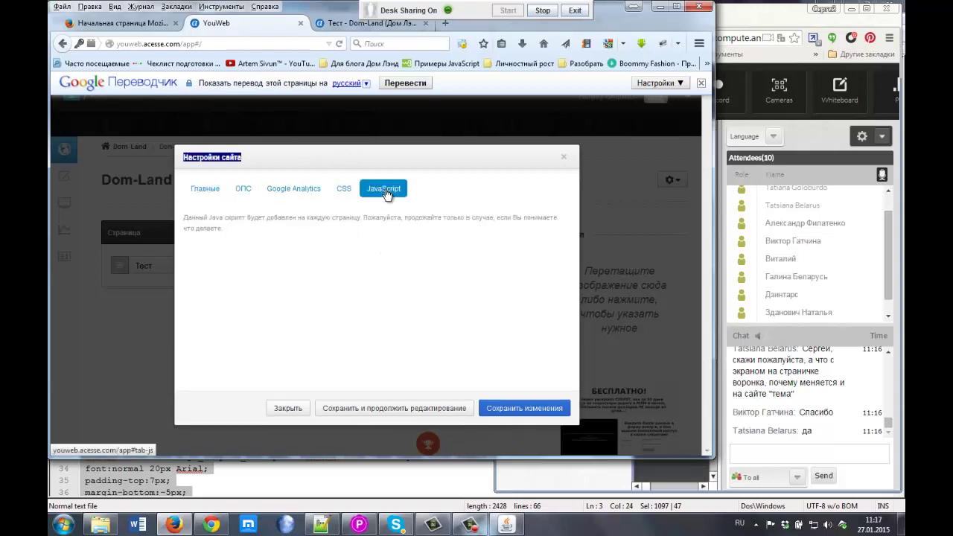
left_click(234, 247)
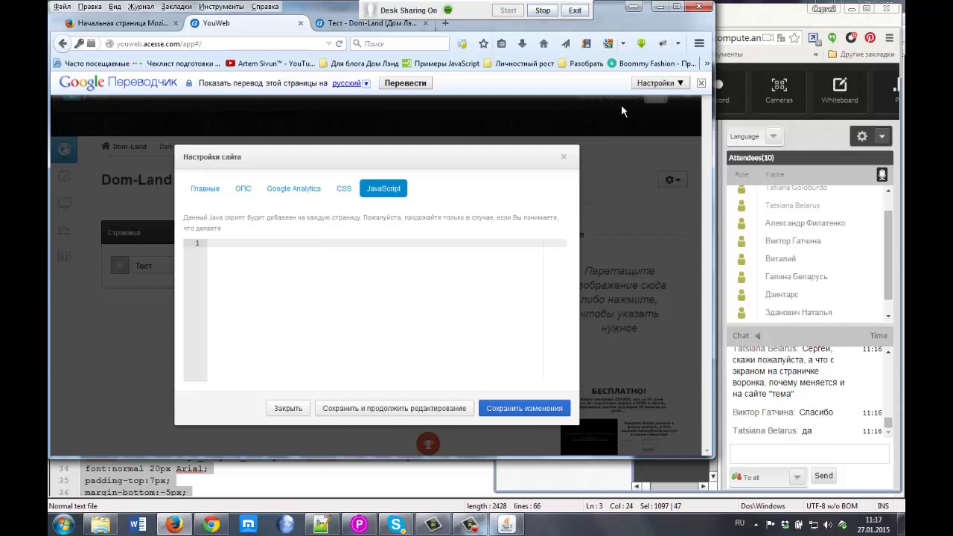
left_click(701, 87)
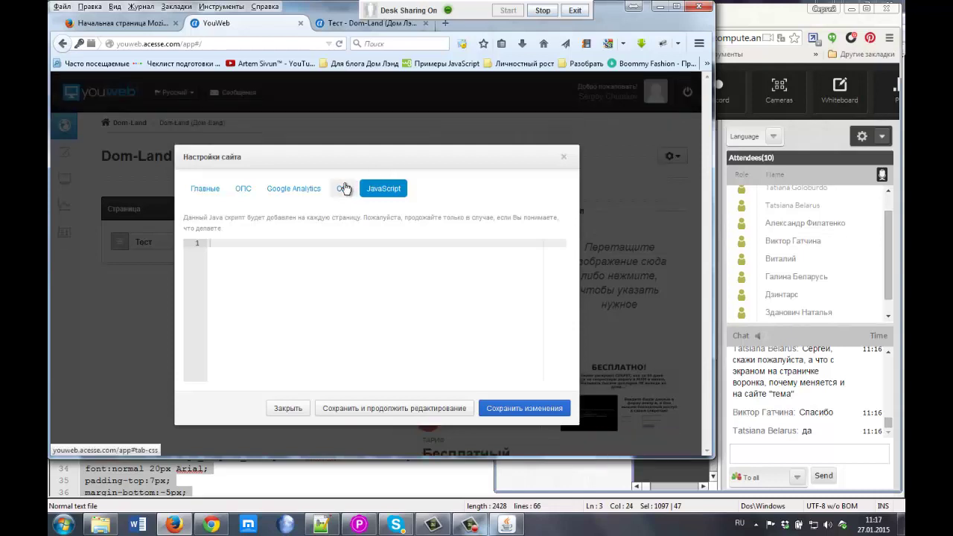
left_click(343, 189)
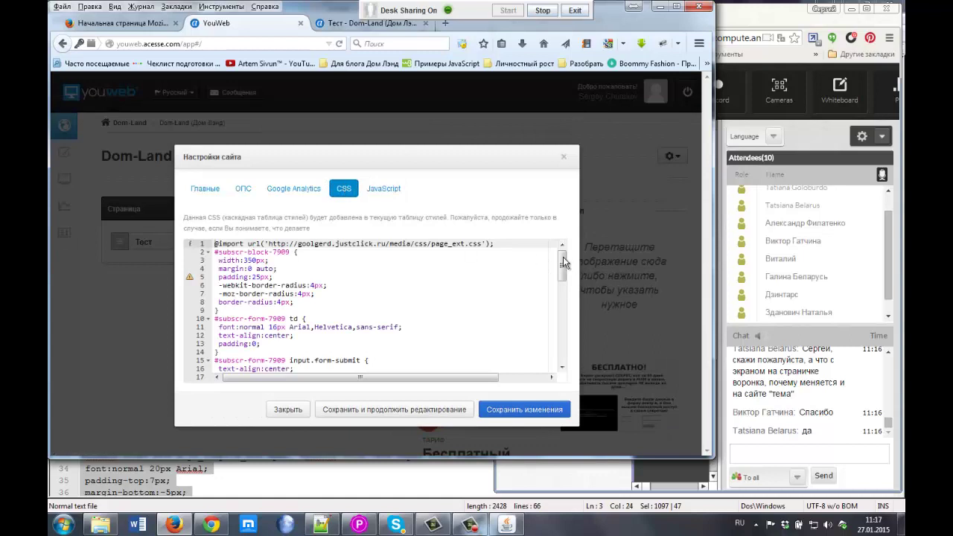
scroll(564, 274, "down", 2)
scroll(560, 253, "up", 2)
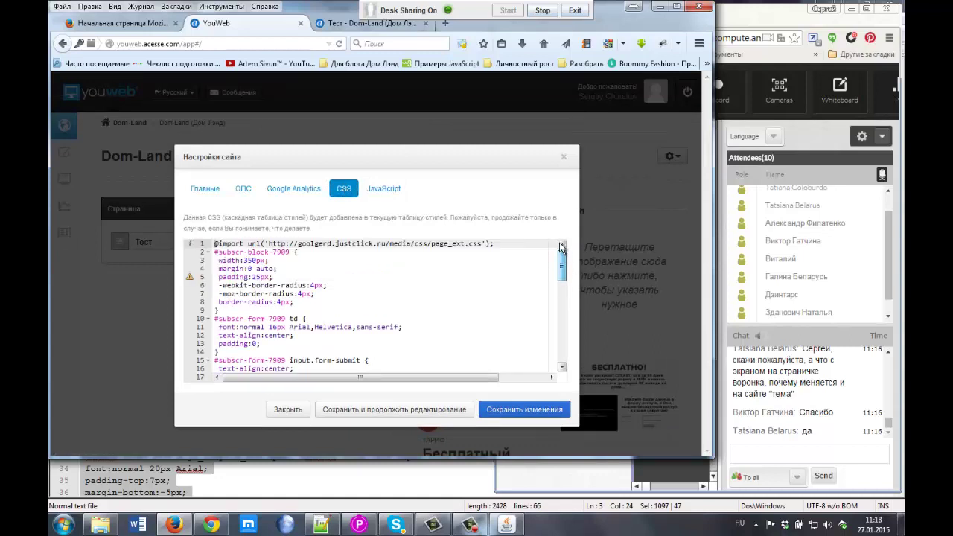
left_click(387, 191)
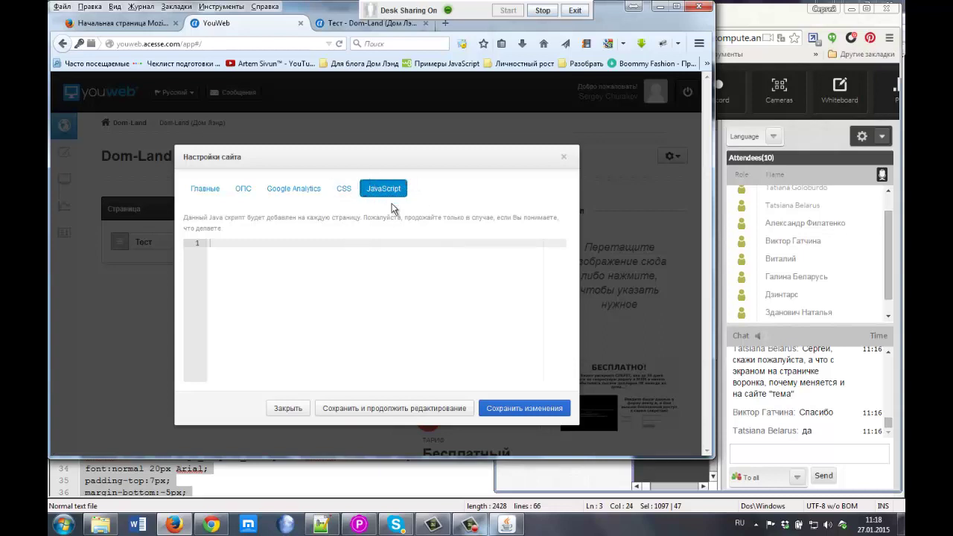
left_click(314, 246)
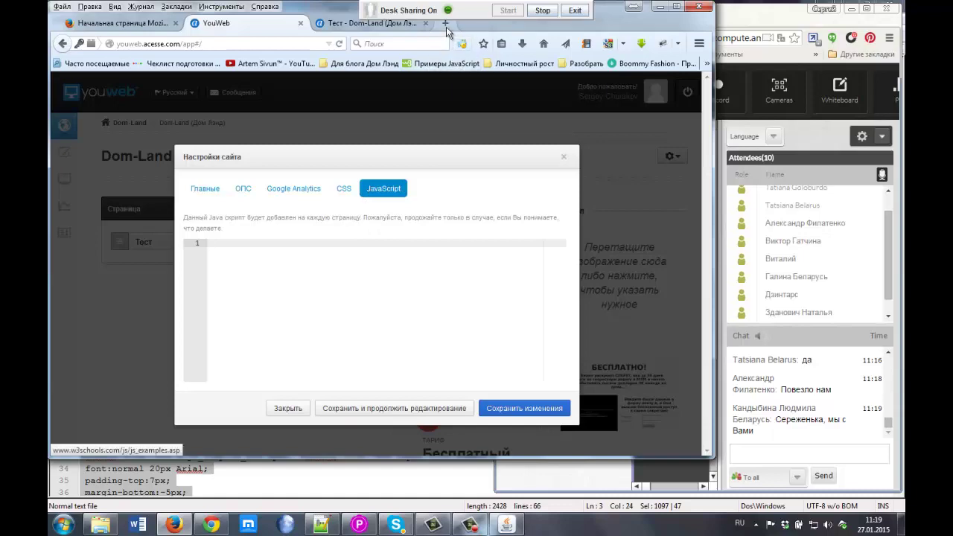
Open the bookmarked w3schools JavaScript Examples page in a new tab and copy its address.
key("ctrl+t")
left_click(447, 64)
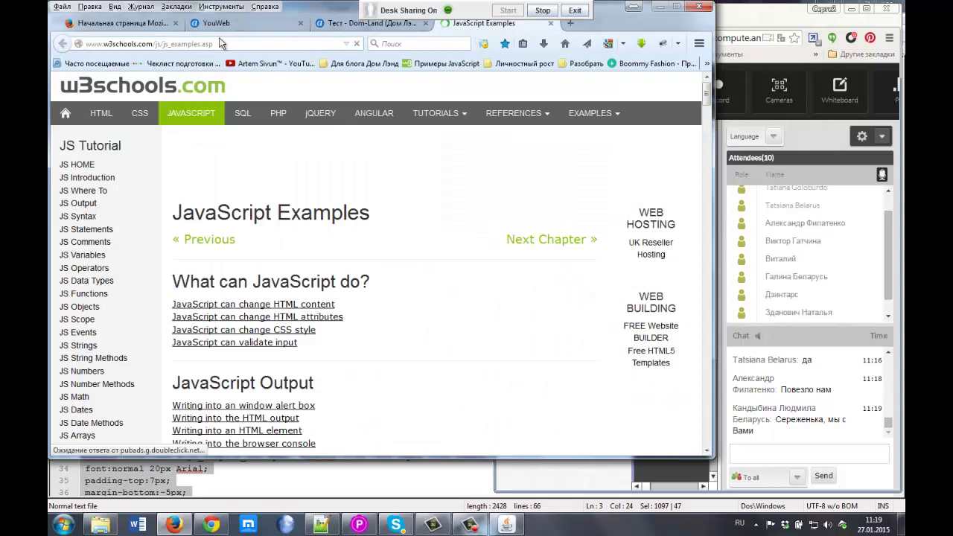
left_click(183, 44)
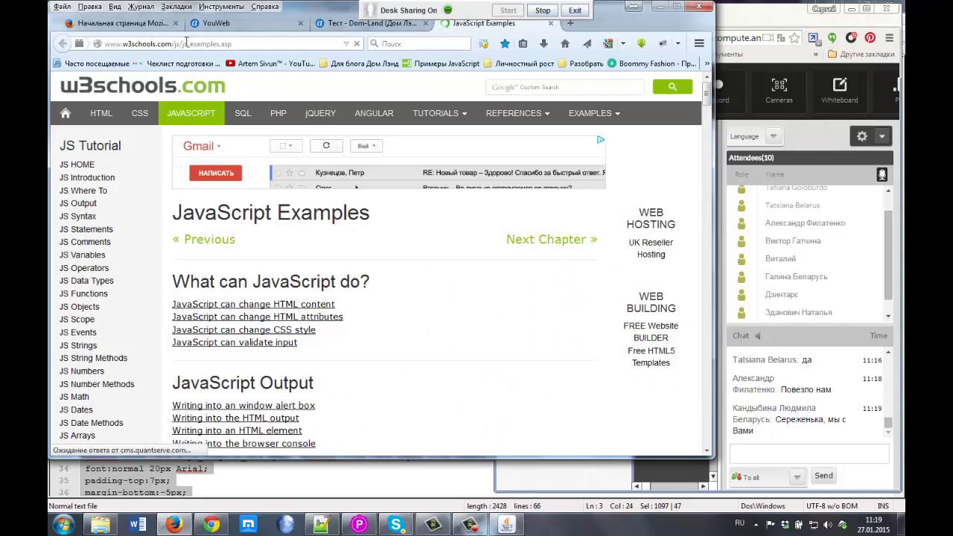
key("ctrl+a")
key("ctrl+c")
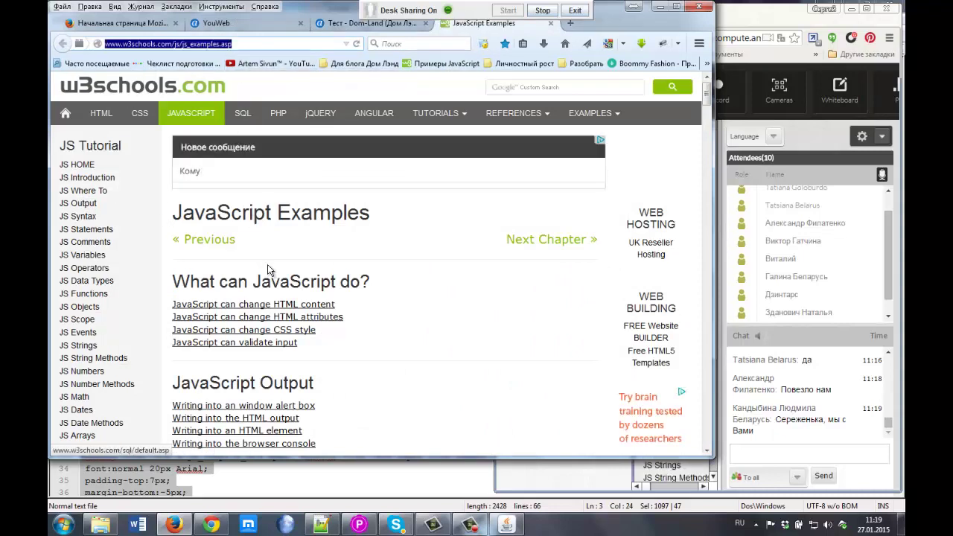
Post the copied w3schools link to all attendees in the meeting chat.
left_click(779, 452)
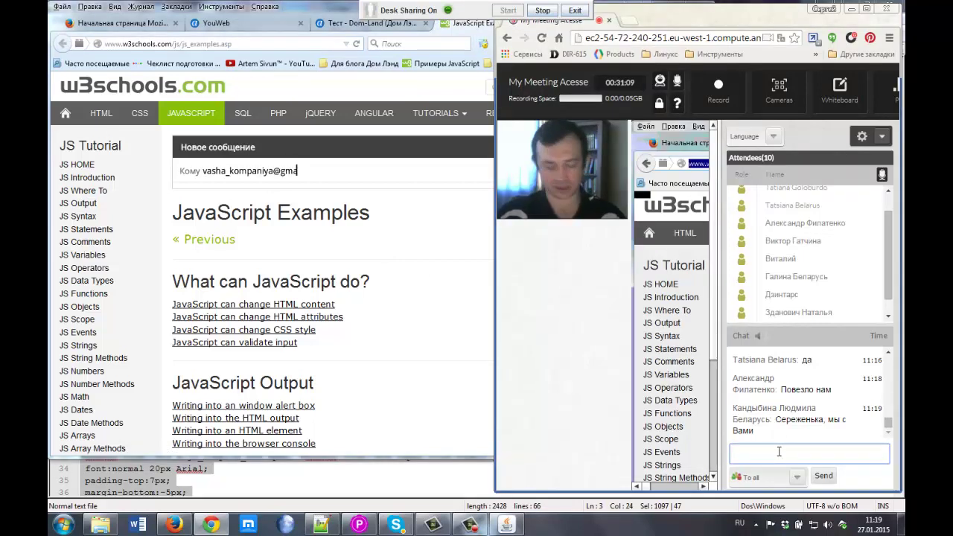
key("ctrl+v")
key("Return")
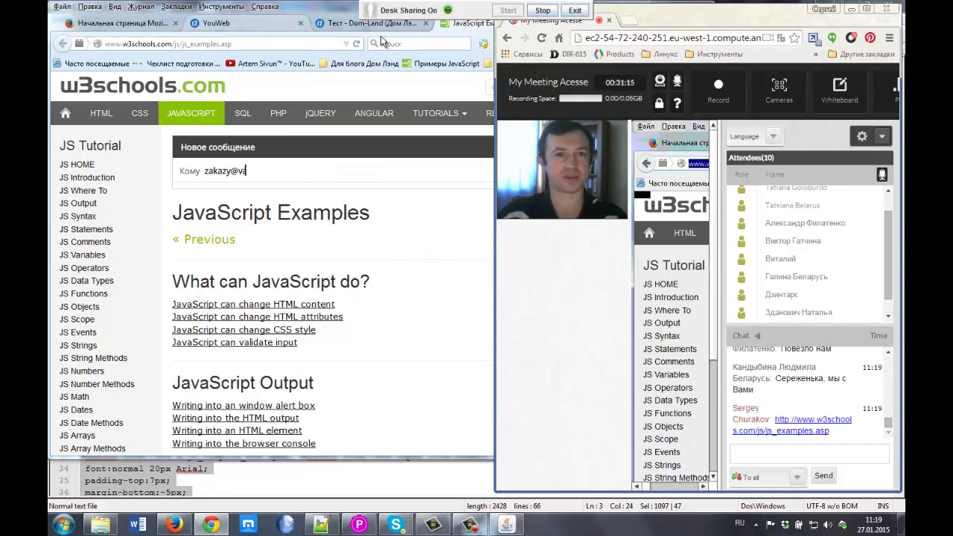
View the registration form on the published Тест page and return to the meeting chat.
left_click(358, 23)
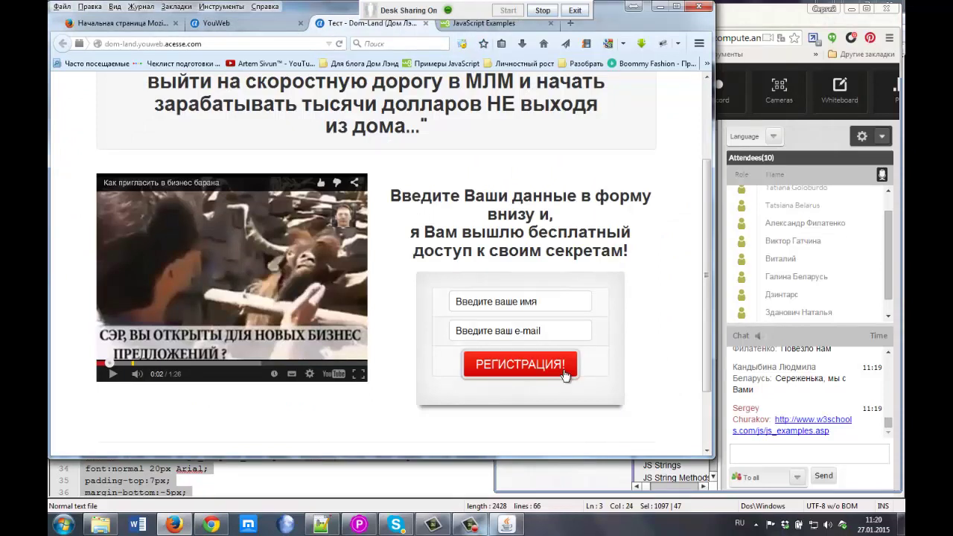
left_click(824, 391)
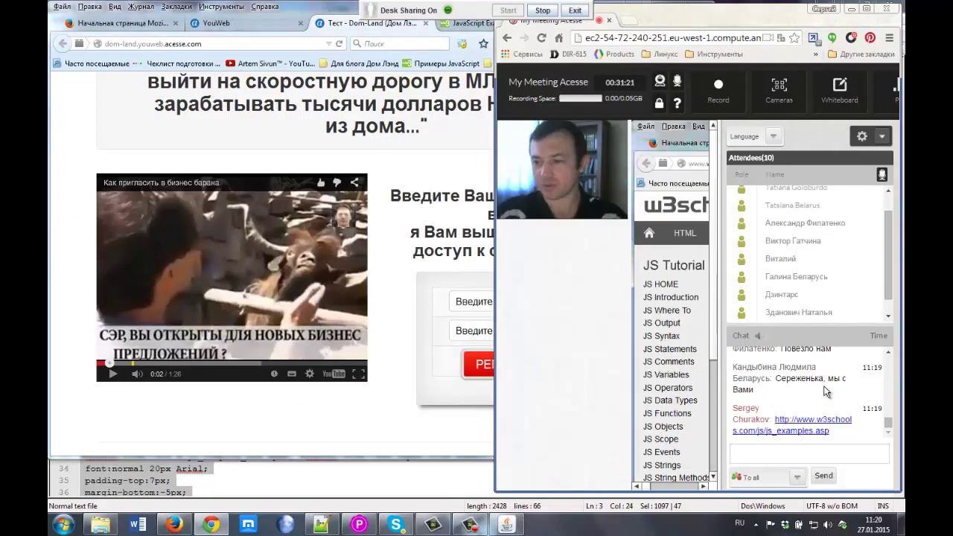